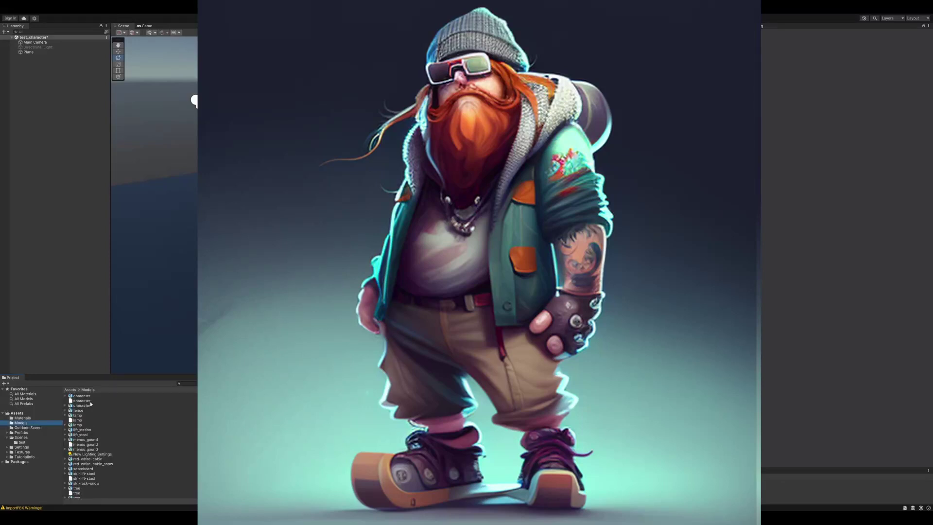
Add the character model from the Models folder to the scene
{"action": "left_click_drag", "start_coordinate": [68, 106], "coordinate": [61, 101]}
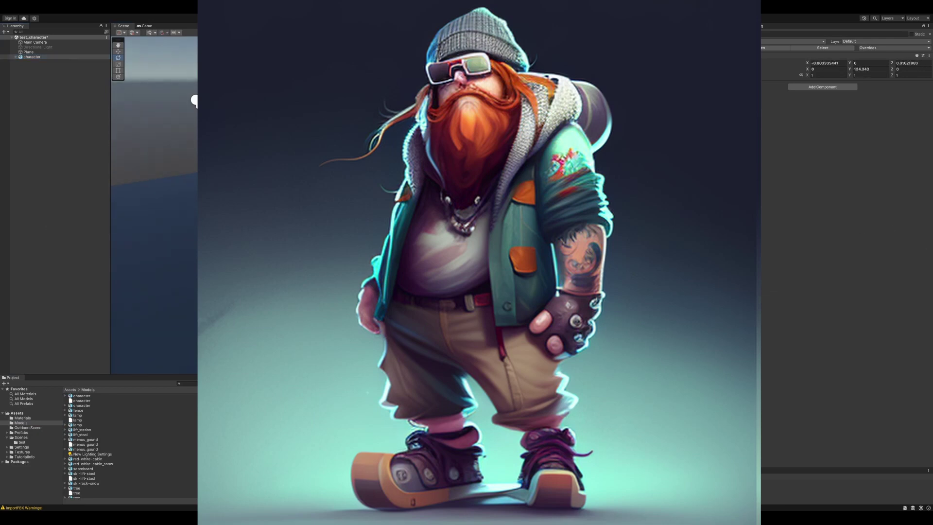
{"action": "left_click_drag", "start_coordinate": [413, 216], "coordinate": [171, 285]}
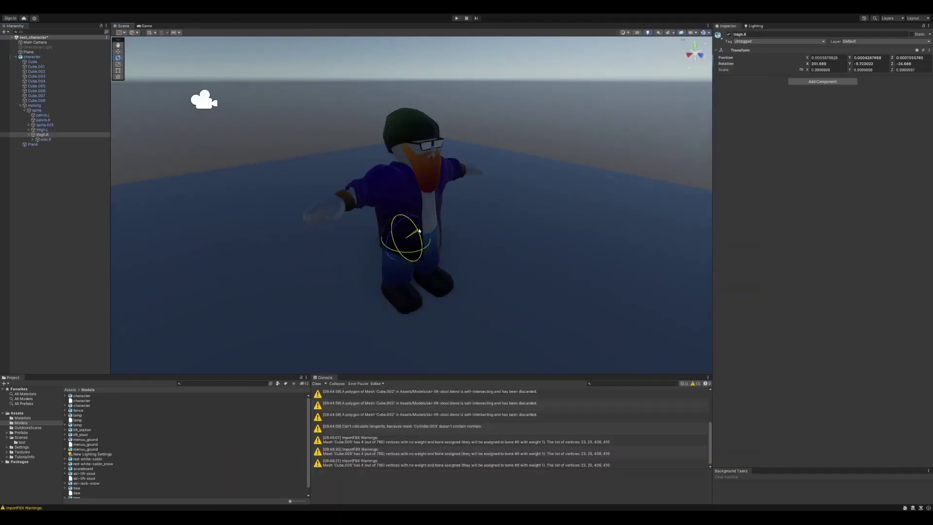
Try rotating the right thigh, shin and foot bones to test the leg's deformation, and undo the rotations
{"action": "left_click_drag", "start_coordinate": [424, 234], "coordinate": [420, 203]}
{"action": "left_click", "coordinate": [32, 140]}
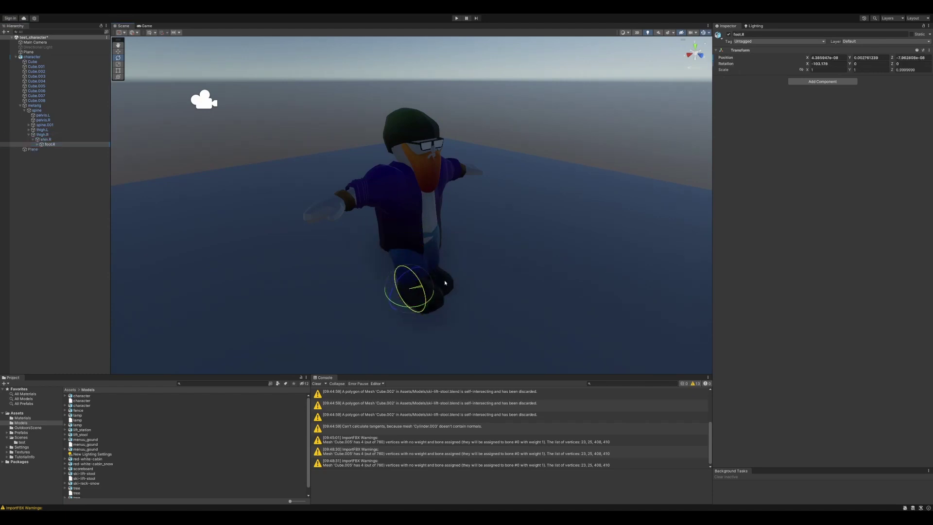
{"action": "left_click_drag", "start_coordinate": [444, 305], "coordinate": [425, 308]}
{"action": "key", "text": "ctrl+z"}
{"action": "key", "text": "ctrl+z"}
{"action": "key", "text": "ctrl+z"}
{"action": "key", "text": "ctrl+z"}
{"action": "key", "text": "ctrl+z"}
Try rotating the spine.003 and shoulder.R bones to test how the upper body deforms
{"action": "left_click", "coordinate": [33, 130]}
{"action": "left_click", "coordinate": [53, 134]}
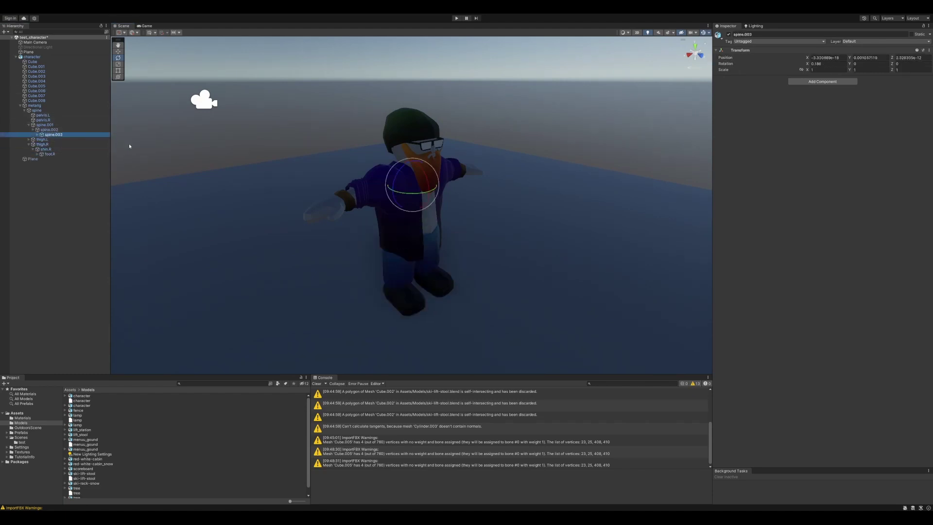
{"action": "mouse_move", "coordinate": [426, 174]}
{"action": "left_mouse_down"}
{"action": "mouse_move", "coordinate": [429, 193]}
{"action": "mouse_move", "coordinate": [428, 179]}
{"action": "left_mouse_up"}
{"action": "key", "text": "ctrl+z"}
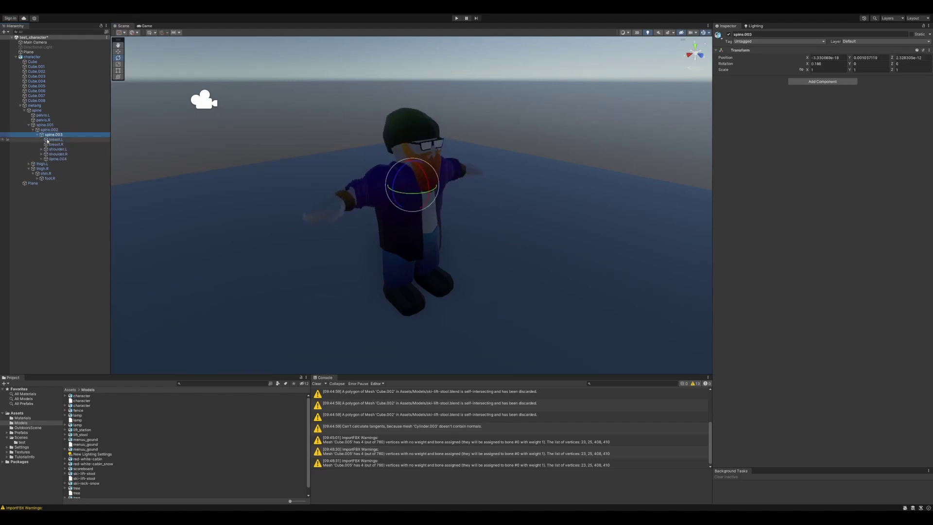
{"action": "left_click", "coordinate": [56, 145]}
{"action": "left_click", "coordinate": [65, 149]}
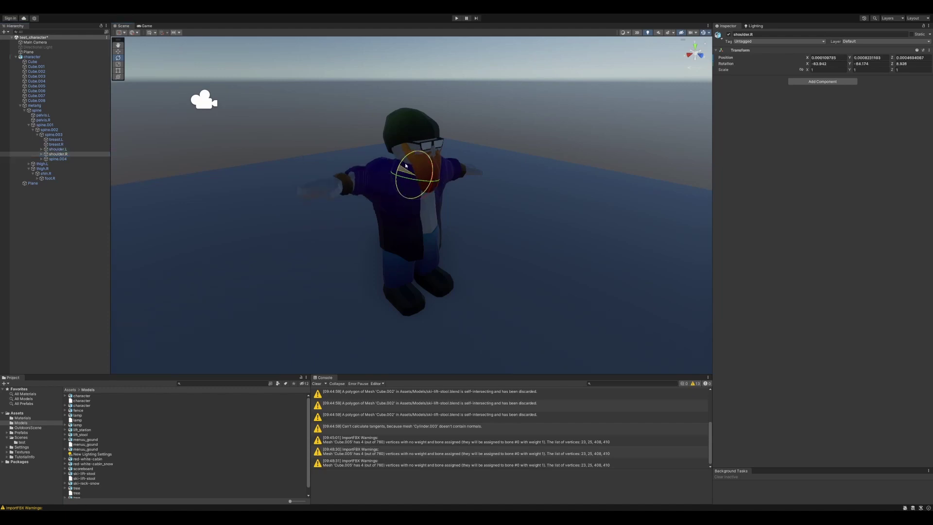
{"action": "left_click_drag", "start_coordinate": [404, 171], "coordinate": [114, 157]}
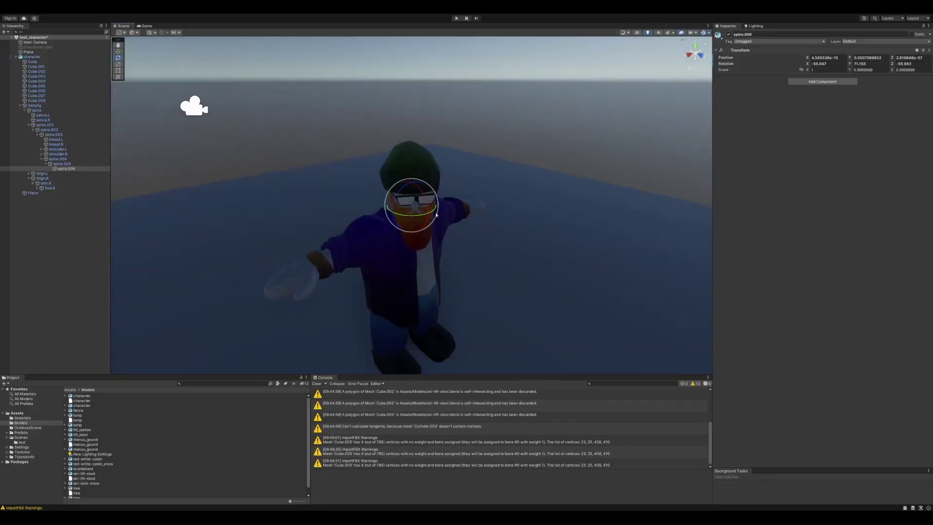
Try rotating the spine.006 bone to test the head's deformation, and undo the rotations
{"action": "left_click_drag", "start_coordinate": [476, 228], "coordinate": [440, 191], "text": "alt"}
{"action": "left_click_drag", "start_coordinate": [456, 258], "coordinate": [867, 251]}
{"action": "key", "text": "ctrl+z"}
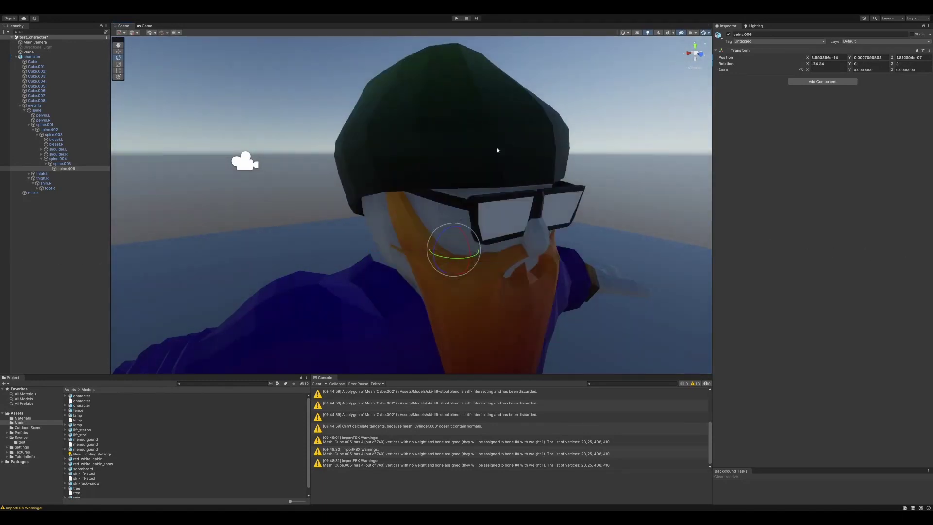
{"action": "key", "text": "ctrl+z"}
{"action": "key", "text": "ctrl+z"}
{"action": "scroll", "coordinate": [267, 173], "scroll_direction": "down", "scroll_amount": 3}
Try rotating the upper_arm.R, forearm.R and hand.R bones to test how the right arm deforms
{"action": "left_click", "coordinate": [41, 159]}
{"action": "left_click_drag", "start_coordinate": [362, 272], "coordinate": [345, 282]}
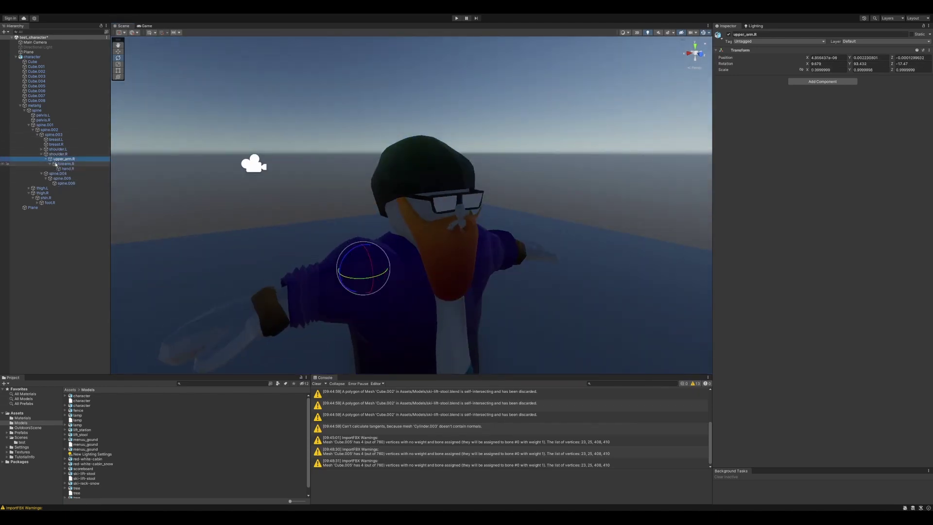
{"action": "left_click", "coordinate": [56, 164]}
{"action": "left_click_drag", "start_coordinate": [290, 309], "coordinate": [248, 271]}
{"action": "key", "text": "ctrl+z"}
{"action": "left_click", "coordinate": [65, 168]}
{"action": "left_click_drag", "start_coordinate": [226, 350], "coordinate": [258, 290]}
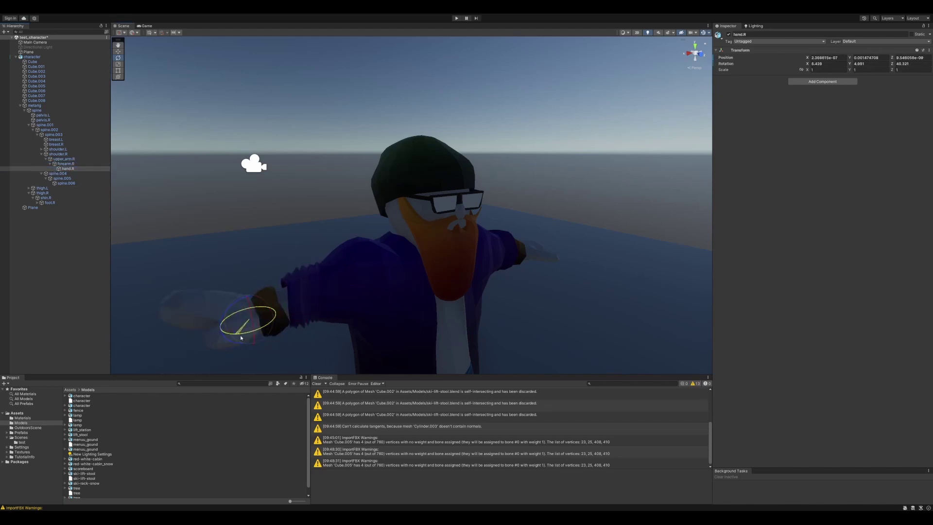
Undo the test rotations of the right arm bones
{"action": "key", "text": "ctrl+z"}
{"action": "key", "text": "ctrl+z"}
{"action": "key", "text": "ctrl+z"}
{"action": "key", "text": "ctrl+z"}
{"action": "key", "text": "ctrl+z"}
{"action": "key", "text": "ctrl+z"}
{"action": "key", "text": "ctrl+z"}
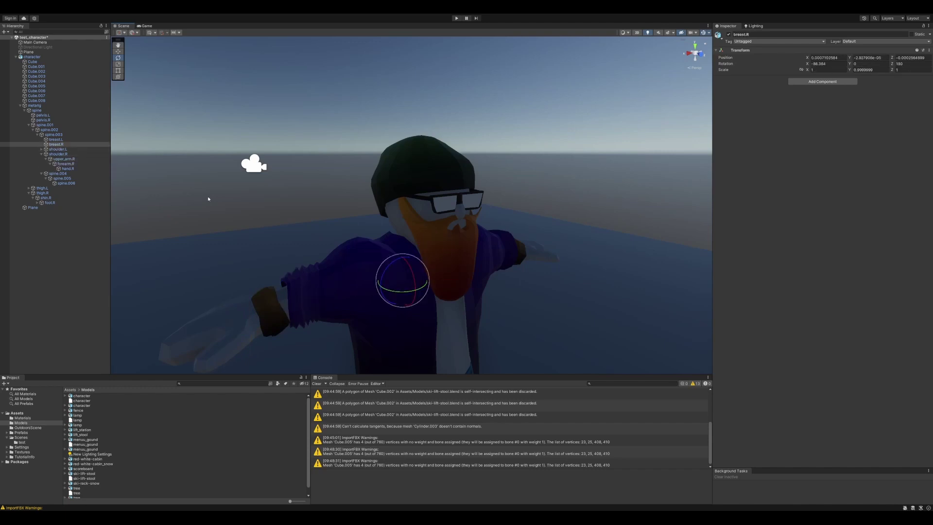
Add a Rigidbody and Configurable Joint to all spine, arm and leg bones, leaving out the pelvis, breast, heel and toe bones
{"action": "scroll", "coordinate": [435, 257], "scroll_direction": "down", "scroll_amount": 5}
{"action": "mouse_move", "coordinate": [430, 350]}
{"action": "middle_mouse_down"}
{"action": "mouse_move", "coordinate": [435, 257]}
{"action": "mouse_move", "coordinate": [442, 340]}
{"action": "middle_mouse_up"}
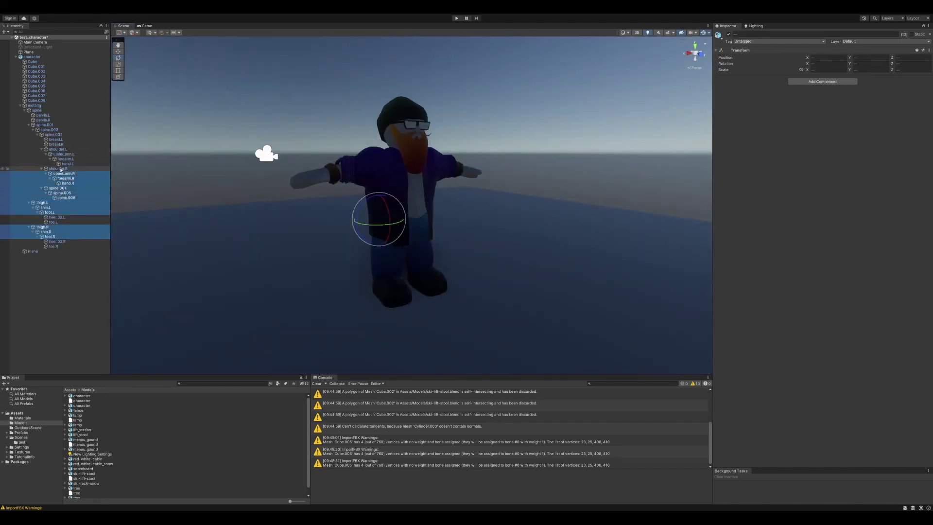
{"action": "left_click", "coordinate": [61, 169], "text": "ctrl"}
{"action": "left_click", "coordinate": [61, 164], "text": "ctrl"}
{"action": "left_click", "coordinate": [62, 159], "text": "ctrl"}
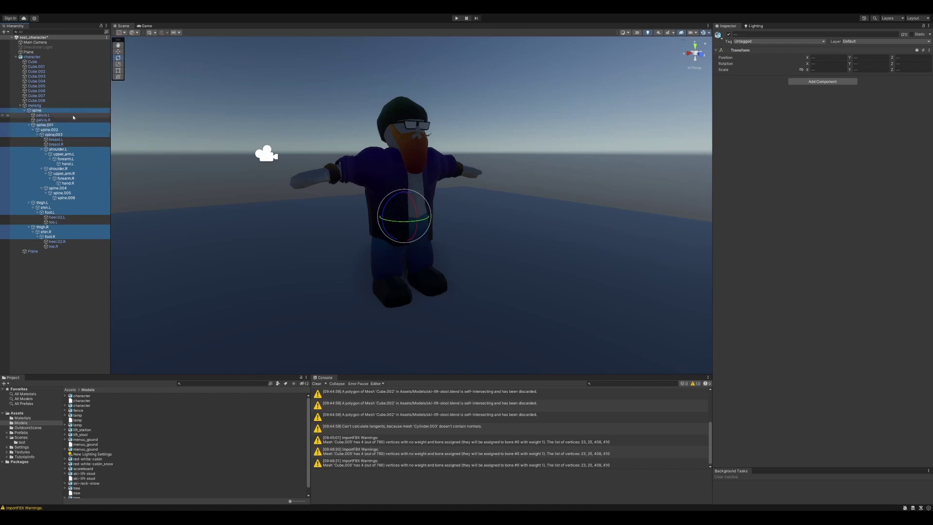
{"action": "left_click", "coordinate": [821, 81]}
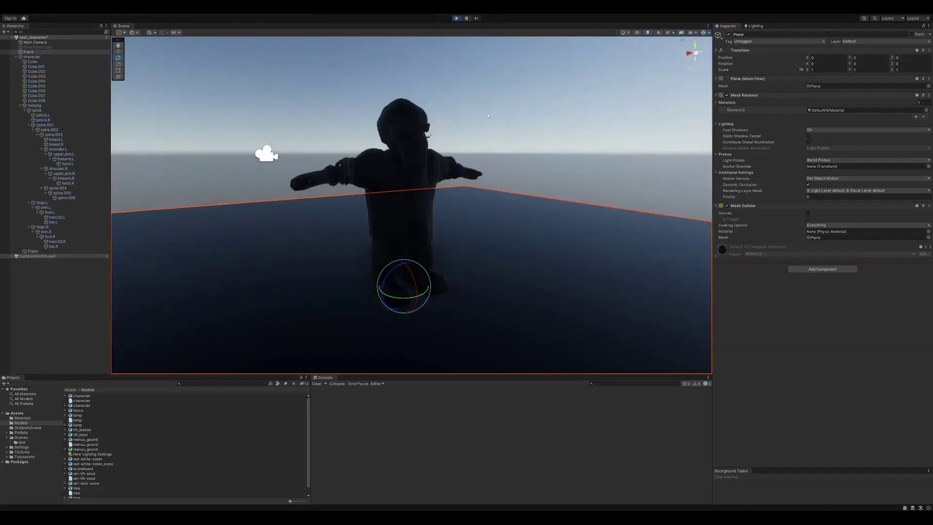
Check how the character's bones behave in play mode, stop the simulation and refocus on the character
{"action": "right_click_drag", "start_coordinate": [481, 93], "coordinate": [498, 218]}
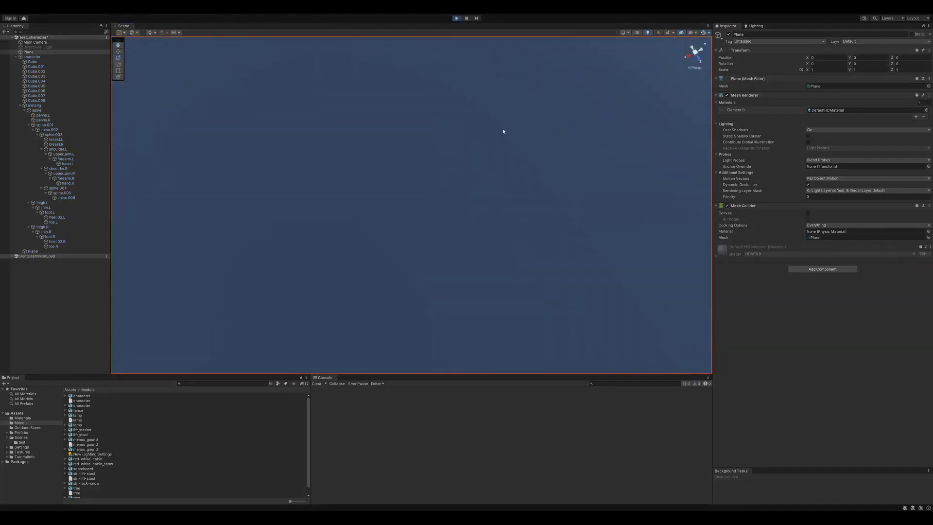
{"action": "scroll", "coordinate": [481, 235], "scroll_direction": "down", "scroll_amount": 5}
{"action": "left_click_drag", "start_coordinate": [481, 236], "coordinate": [502, 169], "text": "alt"}
{"action": "right_click_drag", "start_coordinate": [501, 169], "coordinate": [502, 227]}
{"action": "left_click_drag", "start_coordinate": [398, 263], "coordinate": [412, 305]}
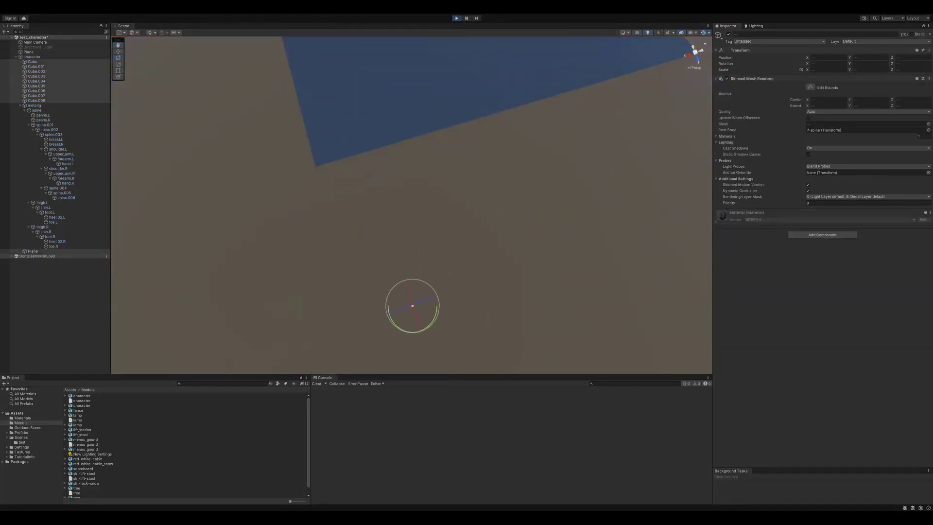
{"action": "left_click", "coordinate": [456, 18]}
{"action": "key", "text": "f"}
{"action": "left_click_drag", "start_coordinate": [445, 246], "coordinate": [496, 88], "text": "alt"}
{"action": "left_click", "coordinate": [496, 88]}
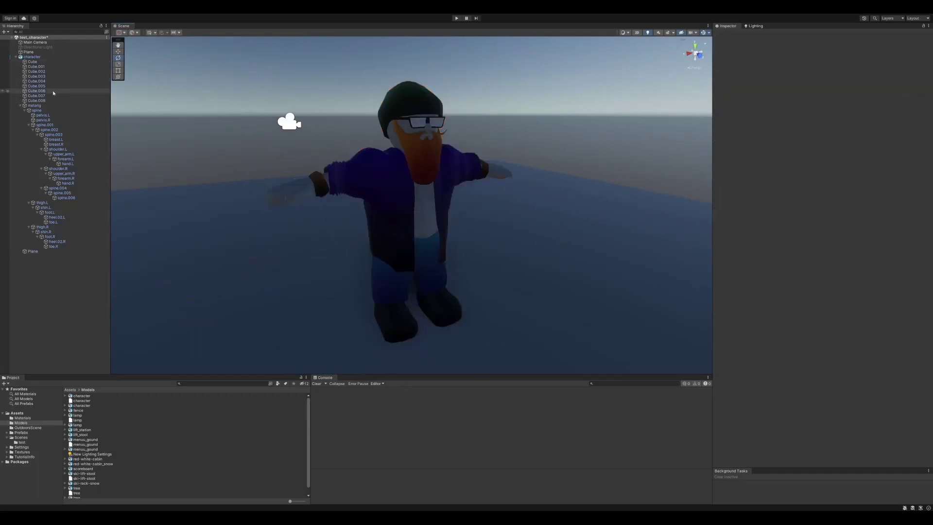
Add a Box Collider to the spine bone and roughly shrink its bounds near the character
{"action": "left_click", "coordinate": [59, 110]}
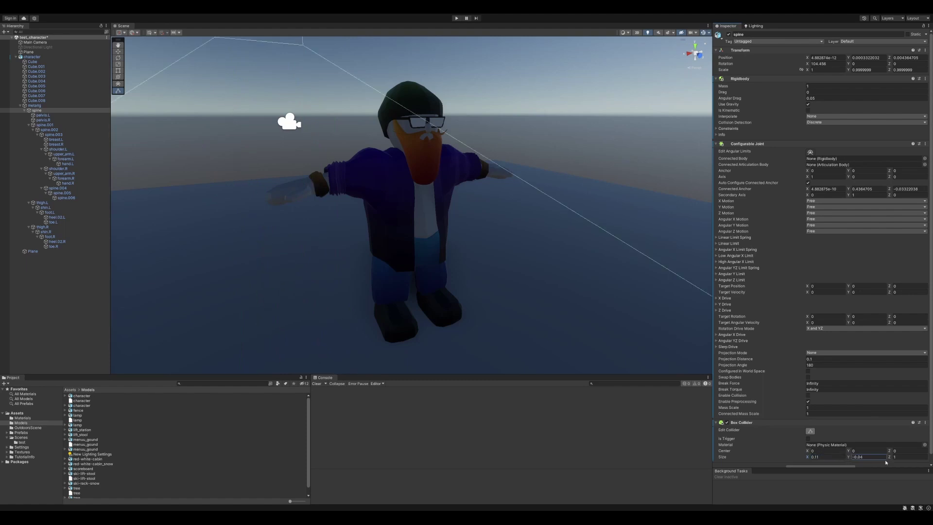
{"action": "scroll", "coordinate": [531, 287], "scroll_direction": "down", "scroll_amount": 10}
{"action": "left_click_drag", "start_coordinate": [503, 298], "coordinate": [405, 211]}
{"action": "left_click_drag", "start_coordinate": [200, 220], "coordinate": [441, 127]}
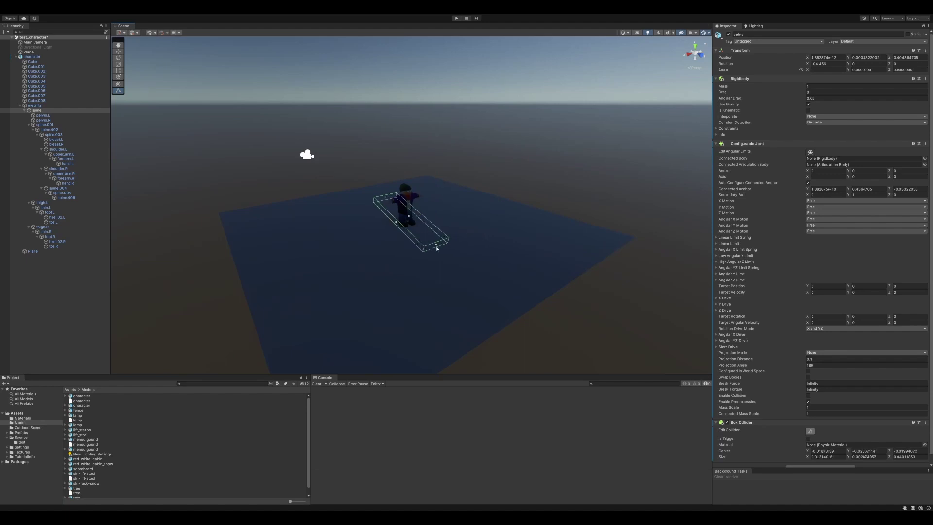
{"action": "left_click_drag", "start_coordinate": [386, 198], "coordinate": [400, 213]}
{"action": "scroll", "coordinate": [402, 214], "scroll_direction": "up", "scroll_amount": 10}
{"action": "scroll", "coordinate": [451, 231], "scroll_direction": "down", "scroll_amount": 5}
{"action": "right_click_drag", "start_coordinate": [452, 231], "coordinate": [467, 224]}
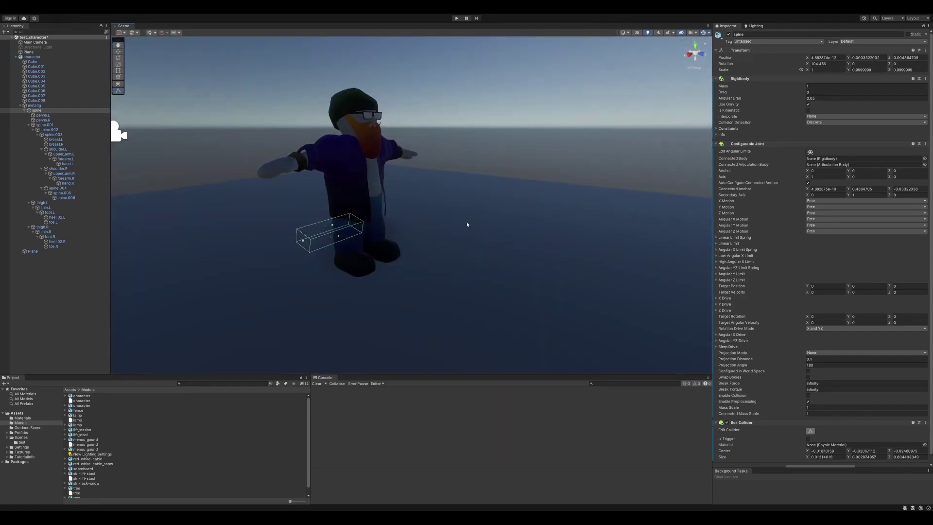
Fit the spine's Box Collider around the hips in side and front views, sized about 0.005 × 0.002 × 0.0038
{"action": "left_click", "coordinate": [687, 54]}
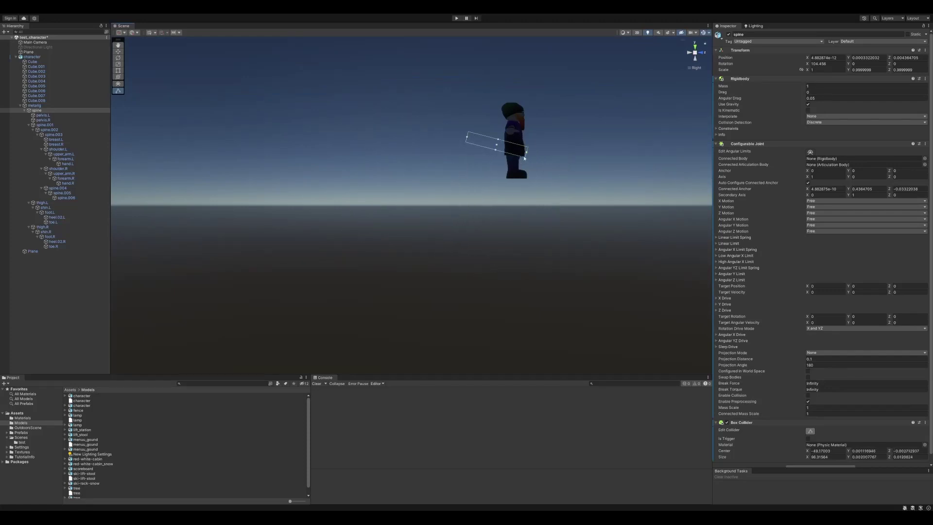
{"action": "left_click", "coordinate": [701, 53]}
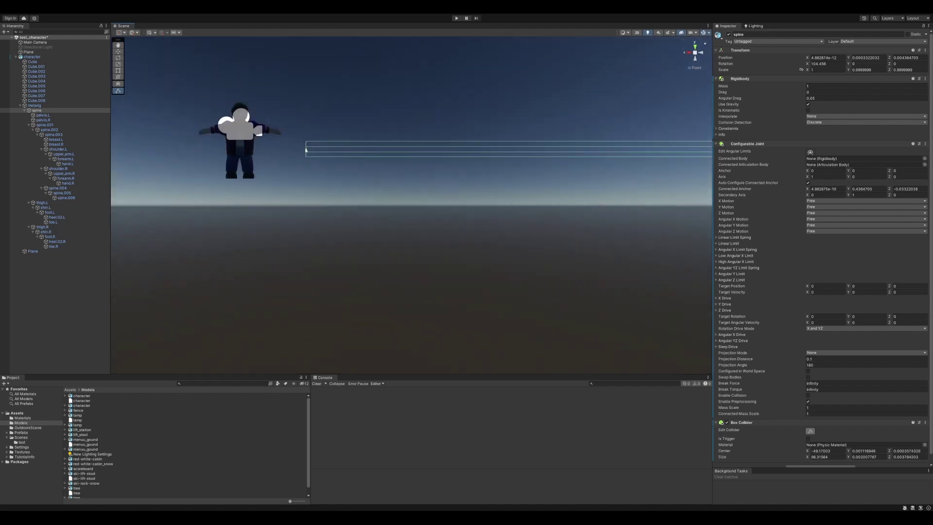
{"action": "scroll", "coordinate": [520, 169], "scroll_direction": "down", "scroll_amount": 10}
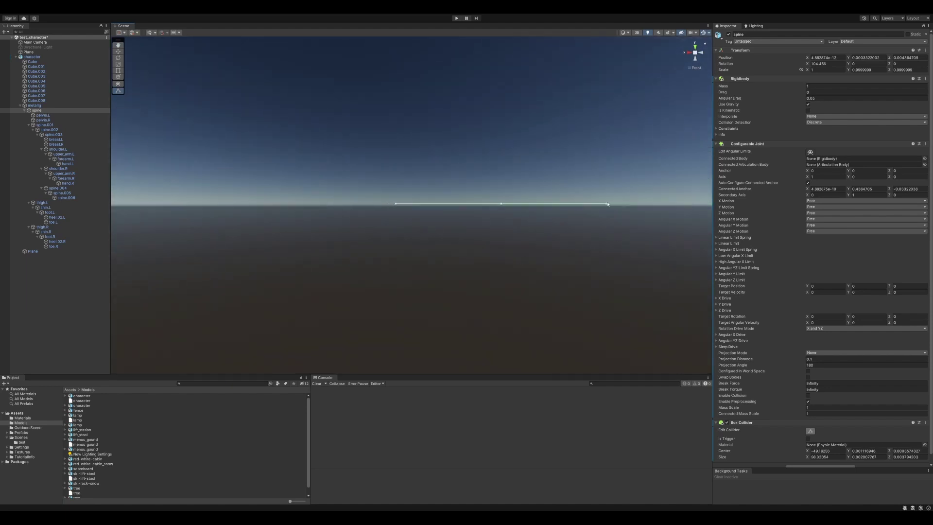
{"action": "scroll", "coordinate": [416, 212], "scroll_direction": "up", "scroll_amount": 10}
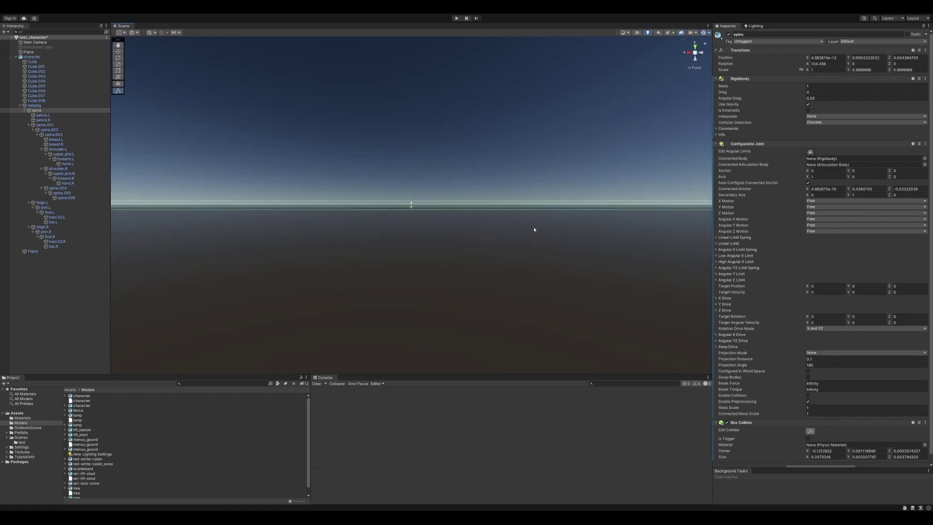
{"action": "key", "text": "f"}
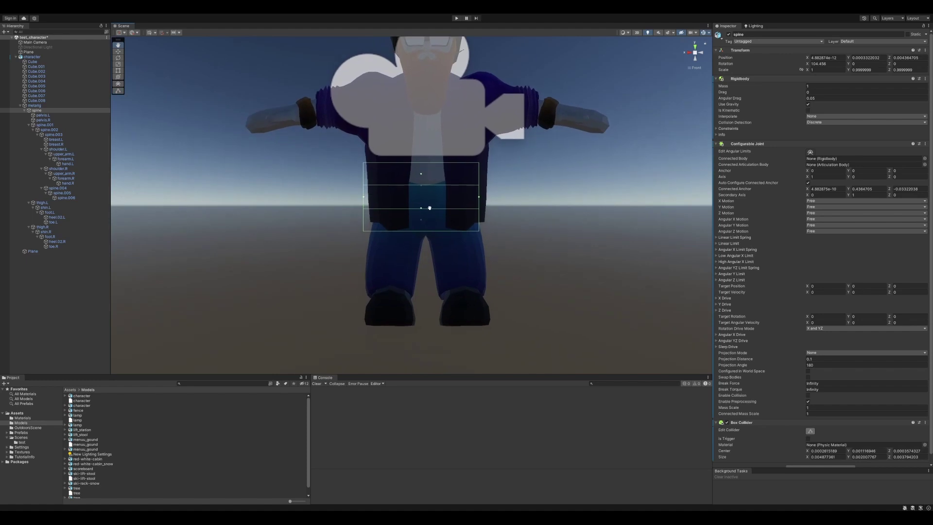
{"action": "left_click_drag", "start_coordinate": [429, 208], "coordinate": [451, 211], "text": "alt"}
Add a Box Collider to the spine.001 bone and shrink it, setting its X size to 0.001
{"action": "left_click", "coordinate": [44, 125]}
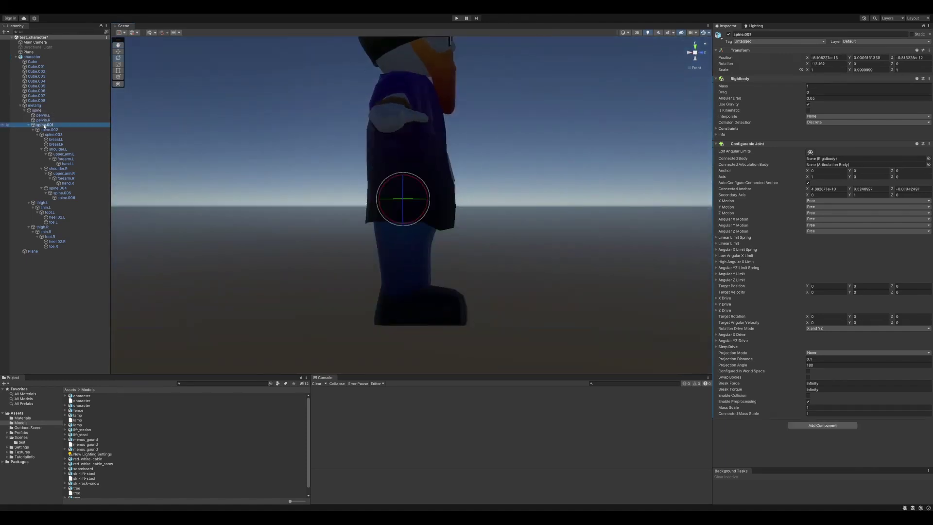
{"action": "left_click", "coordinate": [818, 425]}
{"action": "left_click", "coordinate": [811, 433]}
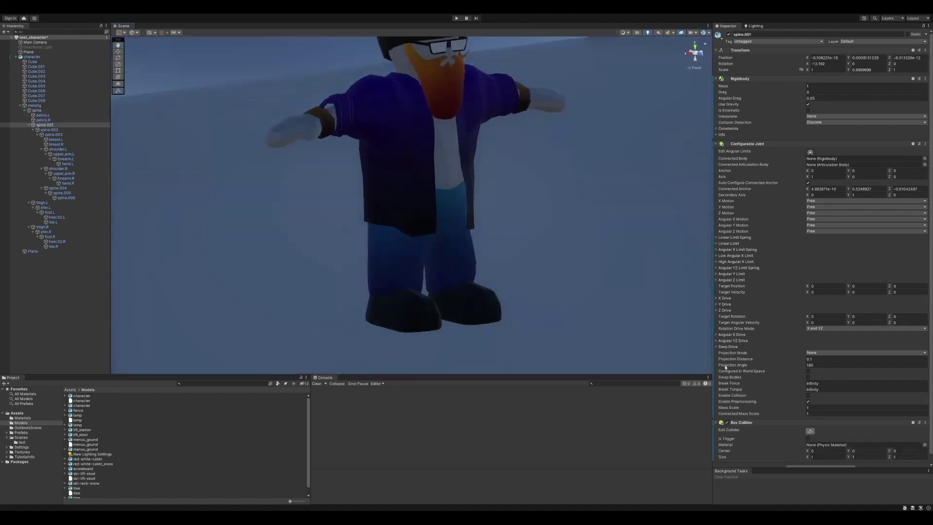
{"action": "type", "text": "0.001"}
{"action": "key", "text": "Tab"}
{"action": "type", "text": "0.0"}
{"action": "left_click", "coordinate": [49, 130]}
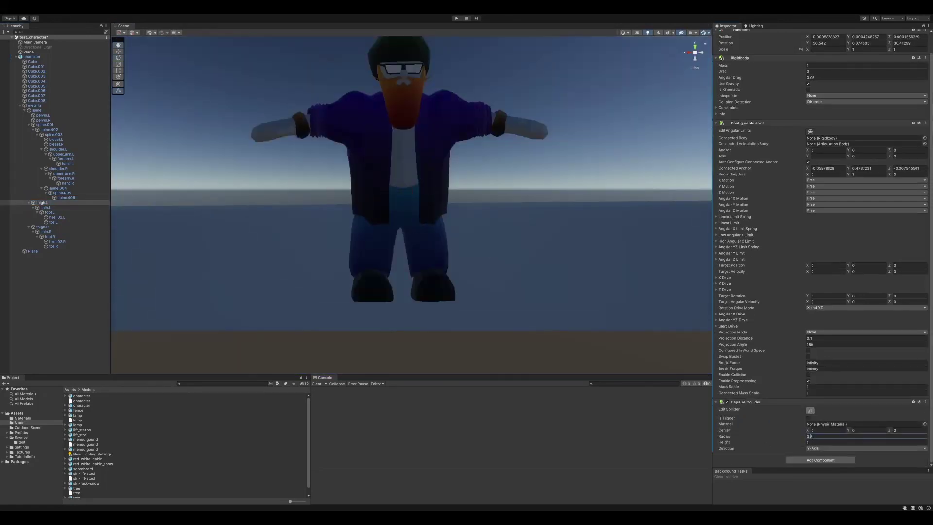
Reduce the radius and height of the Capsule Collider on the thigh.L bone
{"action": "type", "text": "000"}
{"action": "left_click", "coordinate": [813, 442]}
{"action": "type", "text": "0"}
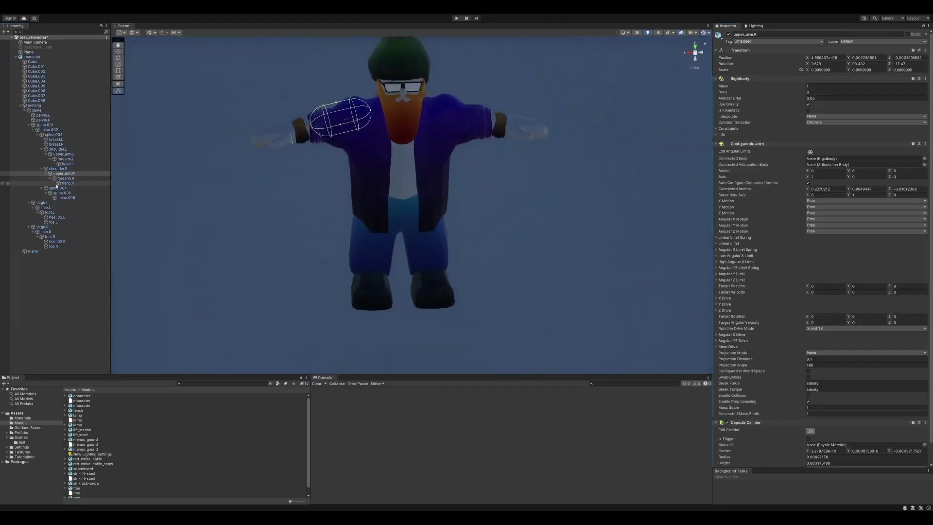
Copy the fitted Capsule Colliders of the right upper arm and forearm onto the upper_arm.L and forearm.L bones
{"action": "left_click", "coordinate": [63, 154]}
{"action": "left_click", "coordinate": [924, 144]}
{"action": "left_click", "coordinate": [901, 190]}
{"action": "left_click", "coordinate": [65, 159]}
{"action": "left_click", "coordinate": [925, 144]}
{"action": "left_click", "coordinate": [902, 190]}
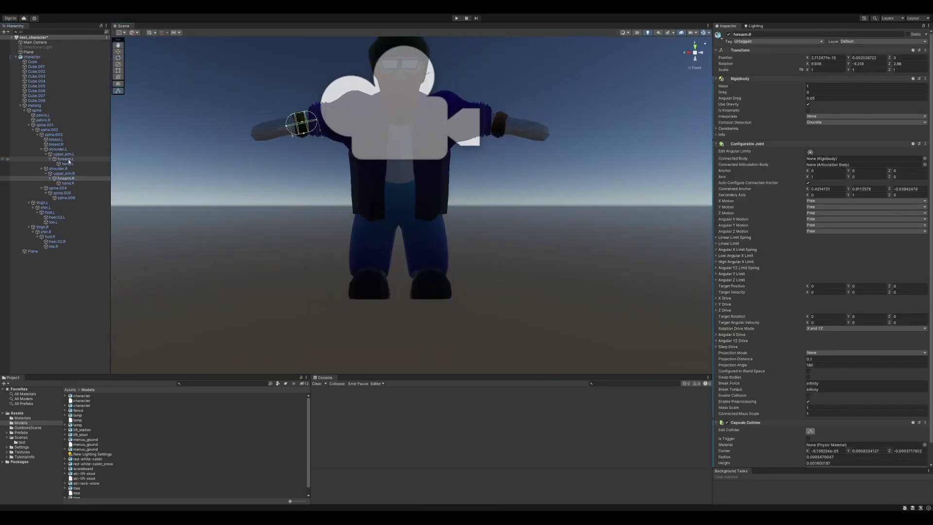
Run the scene to examine how the character with colliders falls onto the plane, and stop the simulation
{"action": "left_click", "coordinate": [67, 184]}
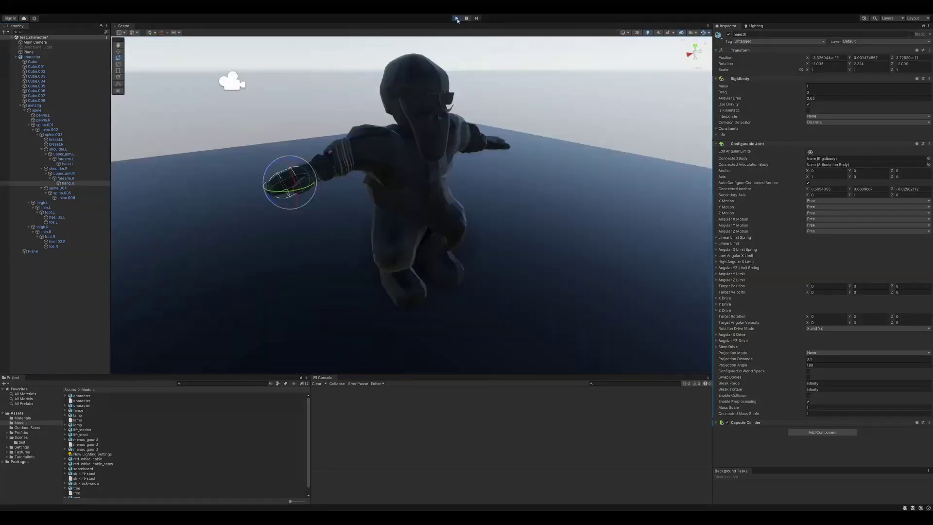
{"action": "left_click", "coordinate": [457, 18]}
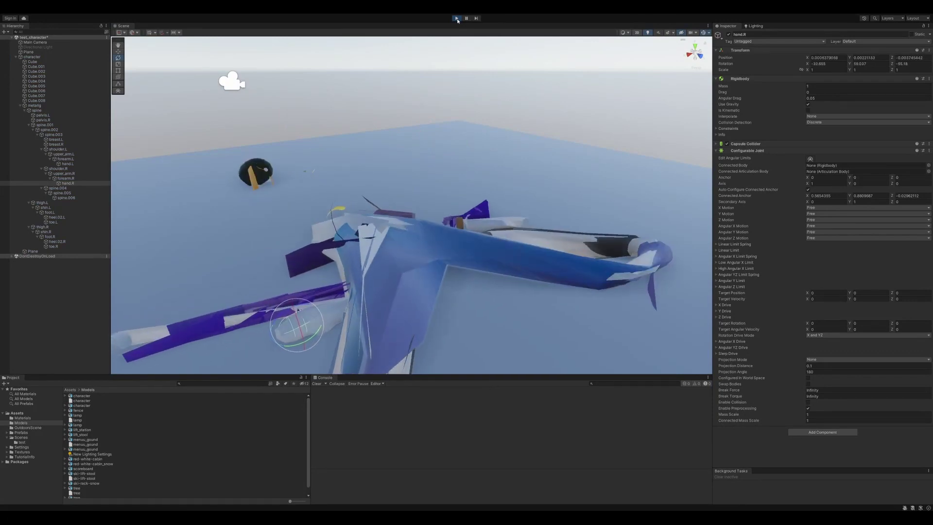
{"action": "left_click_drag", "start_coordinate": [404, 198], "coordinate": [412, 252], "text": "alt"}
{"action": "scroll", "coordinate": [413, 252], "scroll_direction": "down", "scroll_amount": 3}
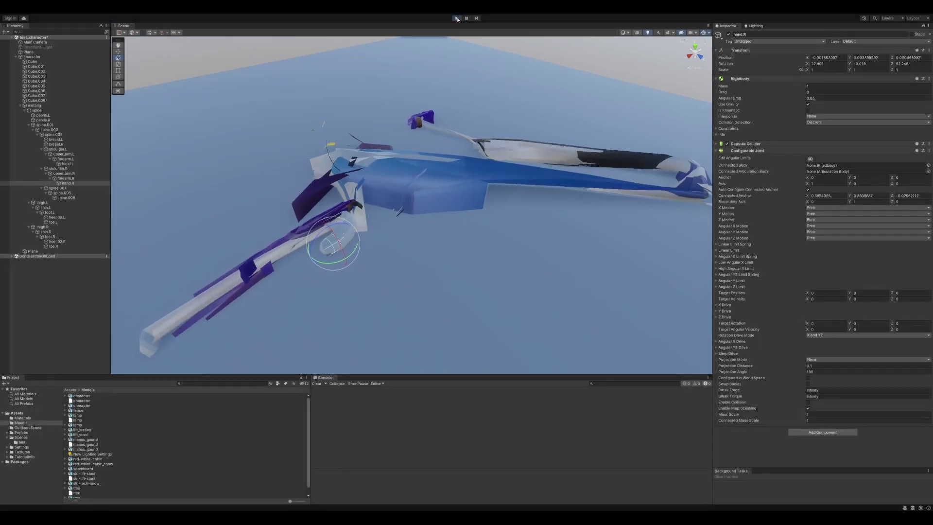
{"action": "left_click", "coordinate": [457, 18]}
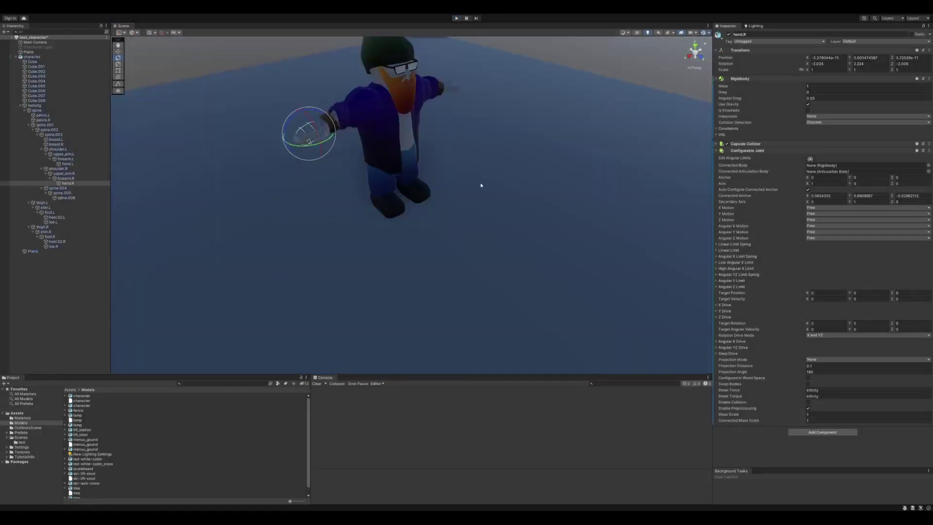
Run the scene with free linear joint motion to examine how the ragdoll's body parts hold together, and stop the simulation
{"action": "left_click", "coordinate": [457, 18]}
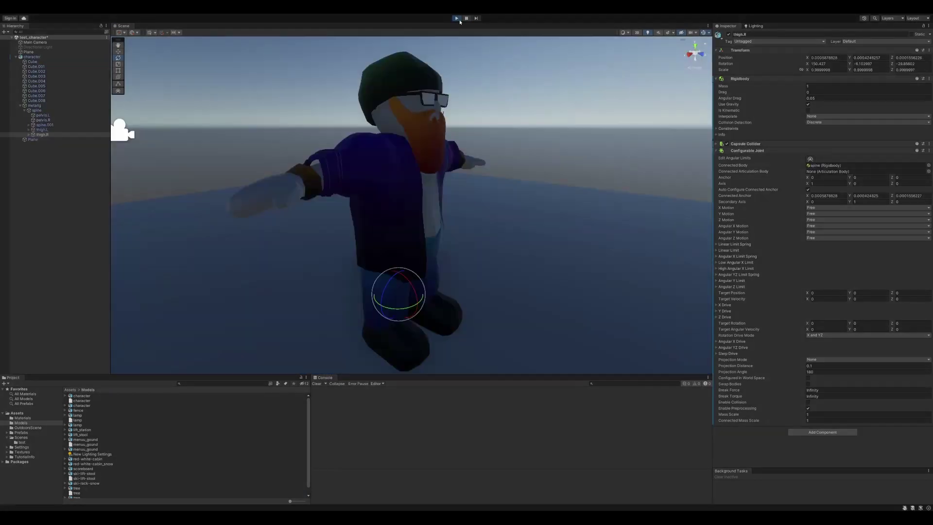
{"action": "left_click", "coordinate": [459, 19]}
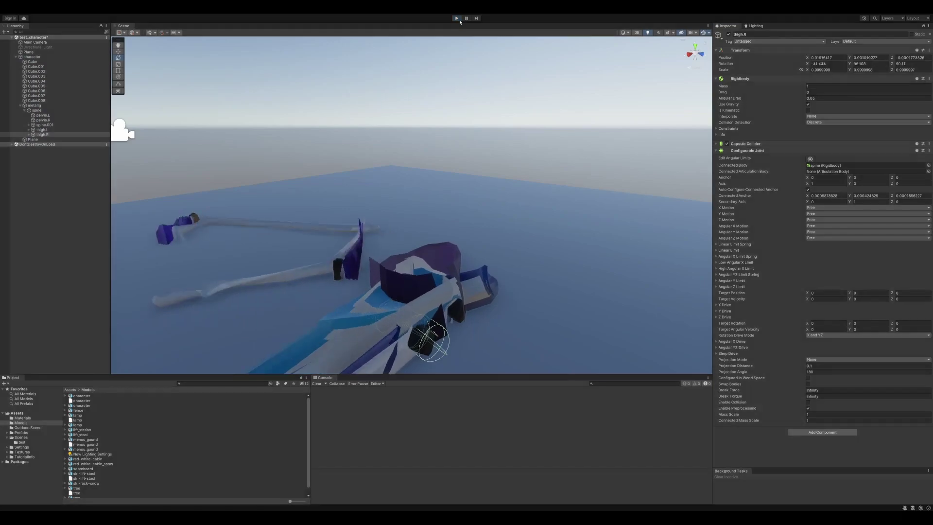
{"action": "left_click", "coordinate": [457, 18]}
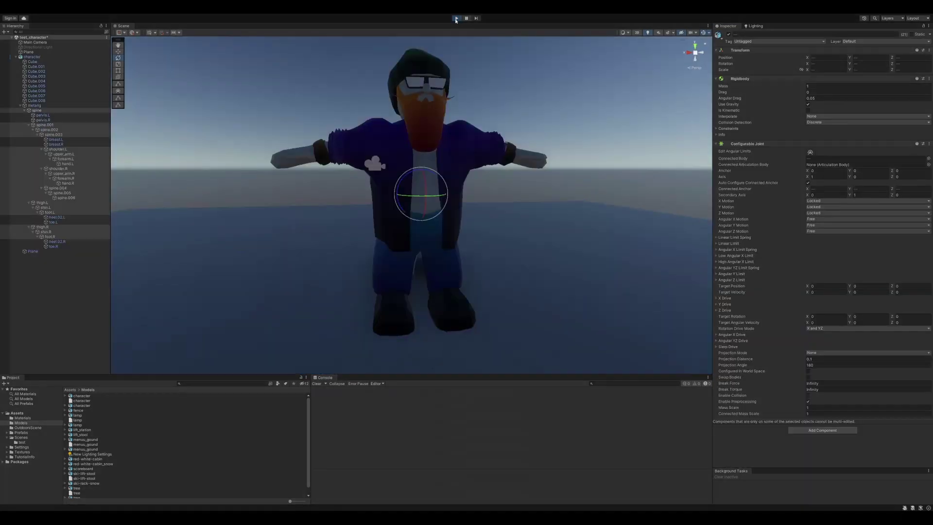
Run the scene with X, Y and Z joint motion locked, examine the collapsed ragdoll from several sides, and stop the simulation
{"action": "left_click", "coordinate": [456, 19]}
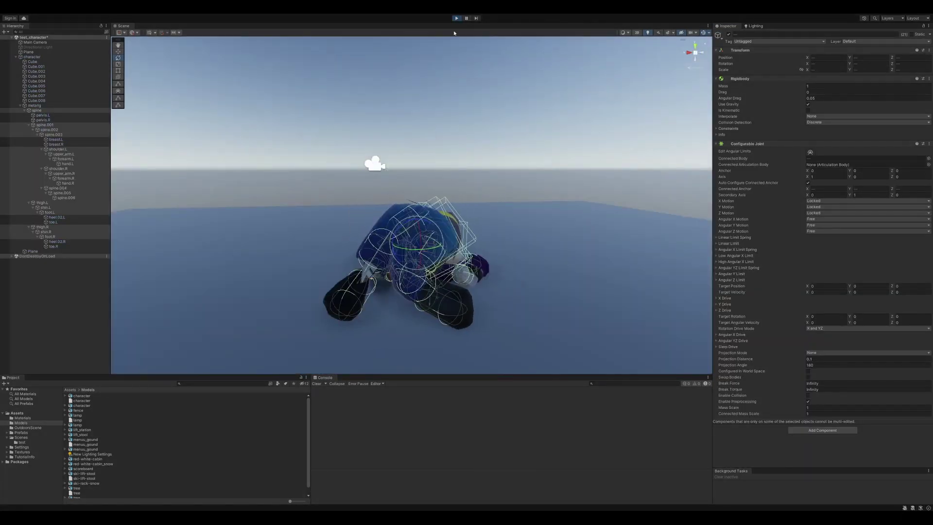
{"action": "right_click_drag", "start_coordinate": [356, 213], "coordinate": [421, 265]}
{"action": "key", "text": "a"}
{"action": "left_click", "coordinate": [564, 77]}
{"action": "right_click_drag", "start_coordinate": [474, 216], "coordinate": [554, 227]}
{"action": "key", "text": "a"}
{"action": "left_click", "coordinate": [472, 185]}
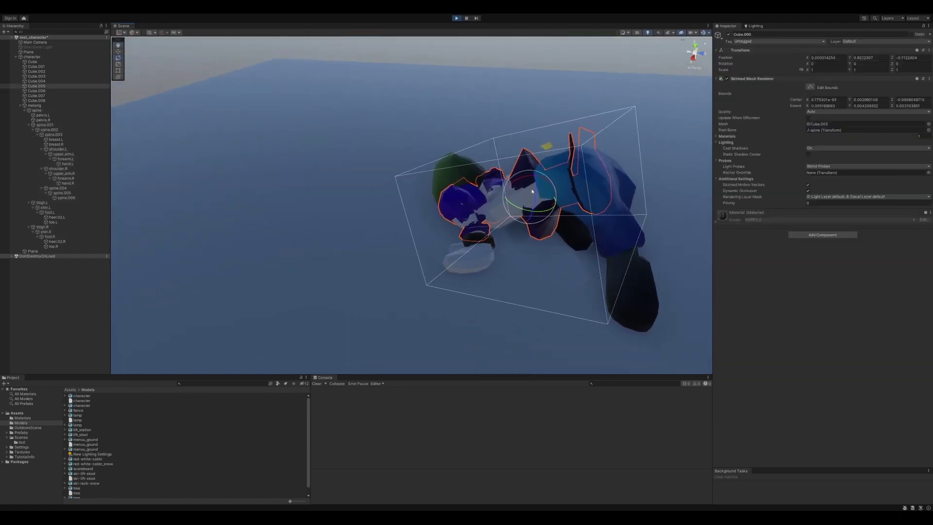
{"action": "left_click", "coordinate": [457, 19]}
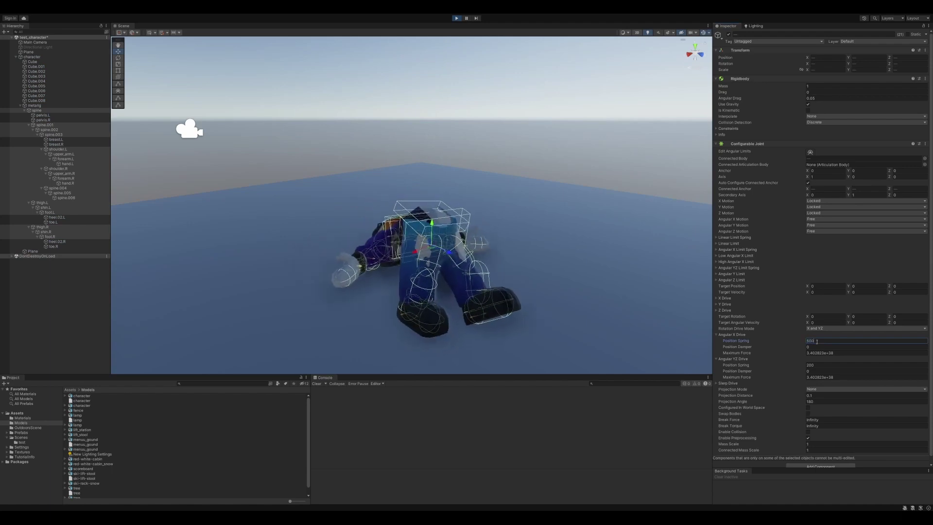
Set the Position Spring of the Angular X Drive and Angular YZ Drive to 500 on all selected bones during the simulation
{"action": "type", "text": "500"}
{"action": "key", "text": "Tab"}
{"action": "key", "text": "Tab"}
{"action": "key", "text": "Tab"}
{"action": "key", "text": "Tab"}
{"action": "type", "text": "500"}
{"action": "key", "text": "Return"}
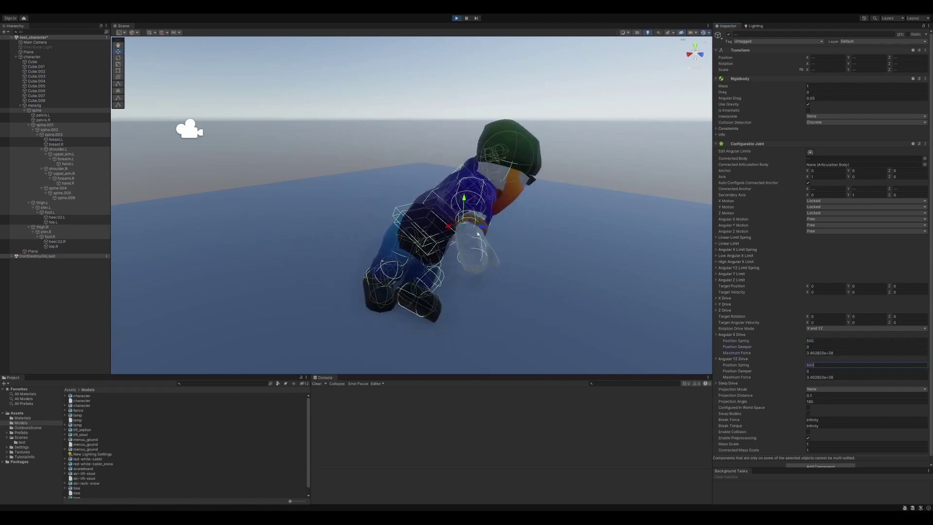
Raise the Angular YZ Drive's Position Spring to 1000, examine the ragdoll's reaction, and stop the simulation
{"action": "right_click_drag", "start_coordinate": [471, 247], "coordinate": [444, 264]}
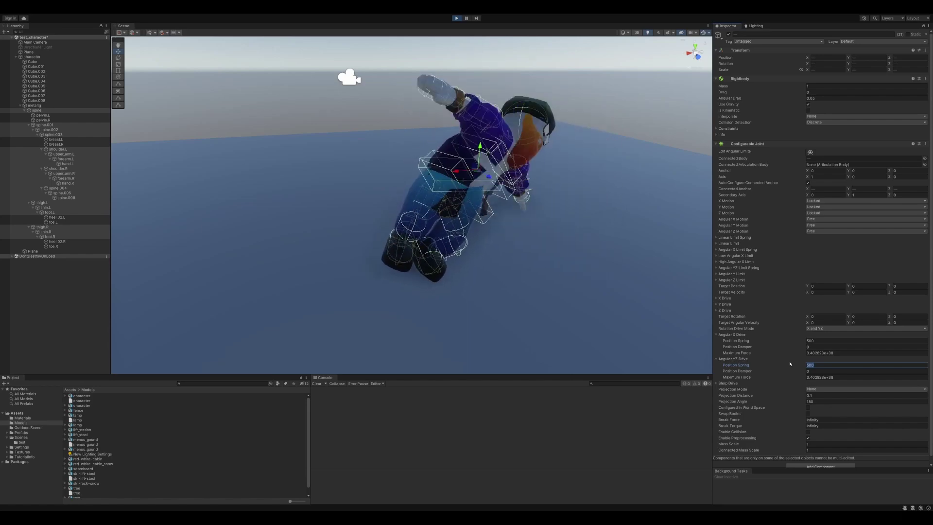
{"action": "type", "text": "1000"}
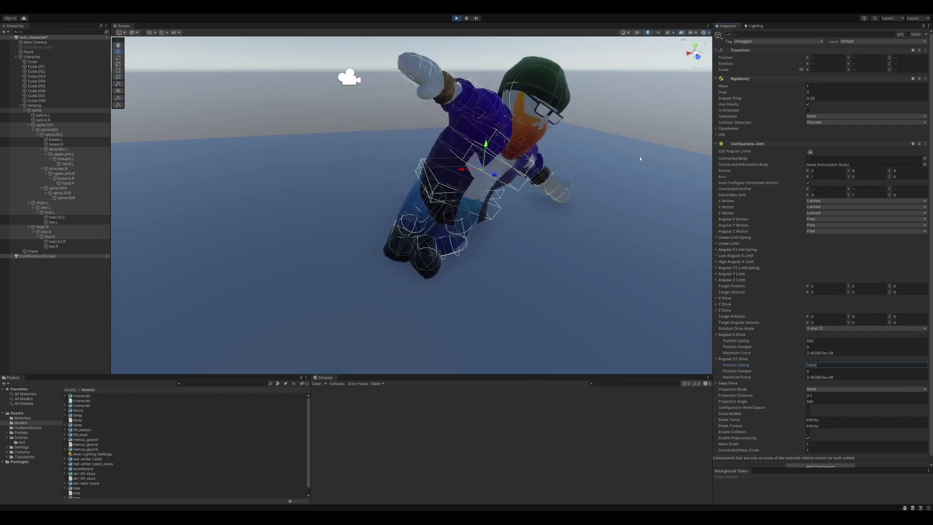
{"action": "left_click", "coordinate": [457, 19]}
Run the scene with a Position Damper of 300 on both angular drives and examine how the ragdoll falls
{"action": "left_click", "coordinate": [456, 18]}
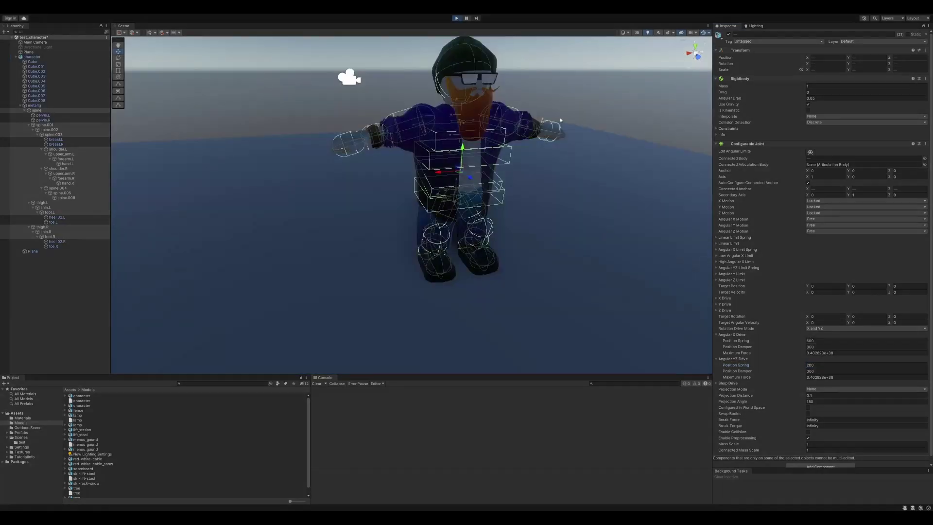
{"action": "left_click", "coordinate": [456, 18]}
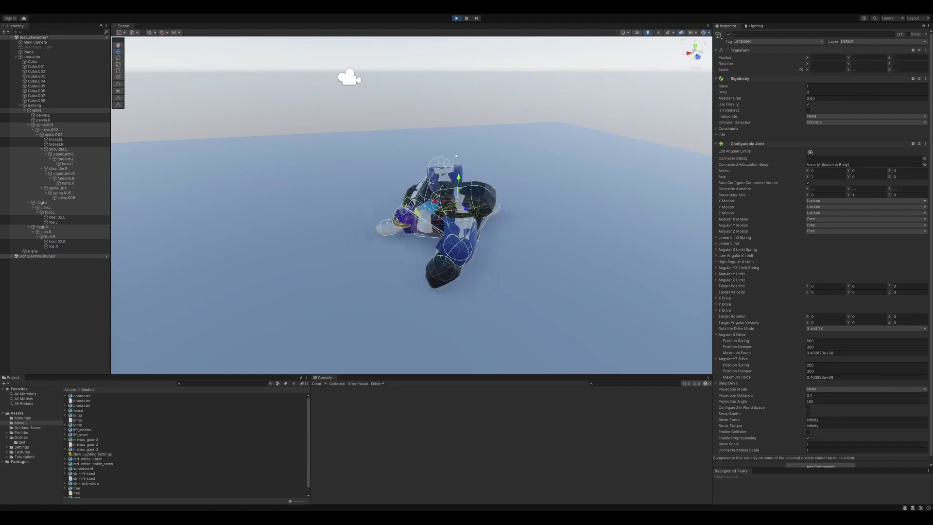
{"action": "left_click_drag", "start_coordinate": [449, 164], "coordinate": [477, 225], "text": "alt"}
{"action": "scroll", "coordinate": [477, 225], "scroll_direction": "up", "scroll_amount": 3}
{"action": "middle_click_drag", "start_coordinate": [477, 225], "coordinate": [668, 182]}
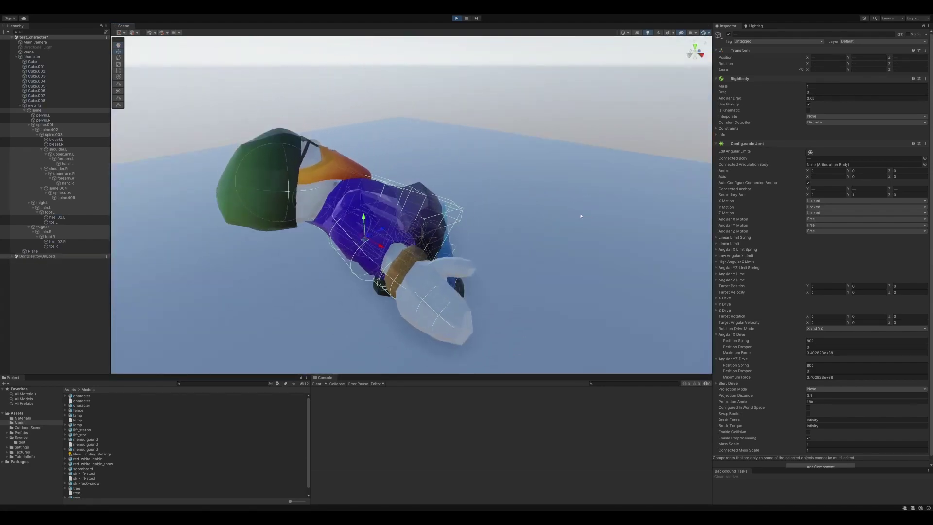
Examine the running ragdoll with undamped angular drives from the side, and stop the simulation
{"action": "right_click_drag", "start_coordinate": [576, 220], "coordinate": [438, 222]}
{"action": "scroll", "coordinate": [473, 217], "scroll_direction": "down", "scroll_amount": 3}
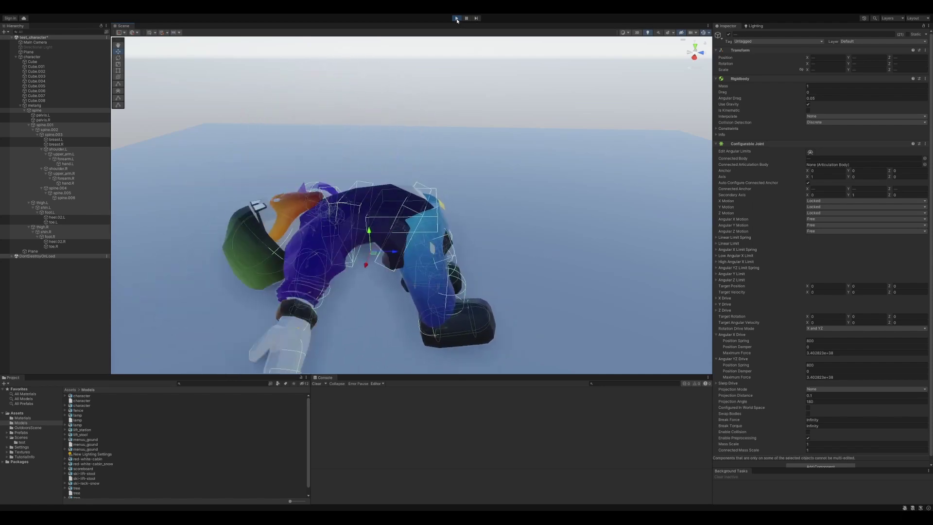
{"action": "left_click", "coordinate": [457, 19]}
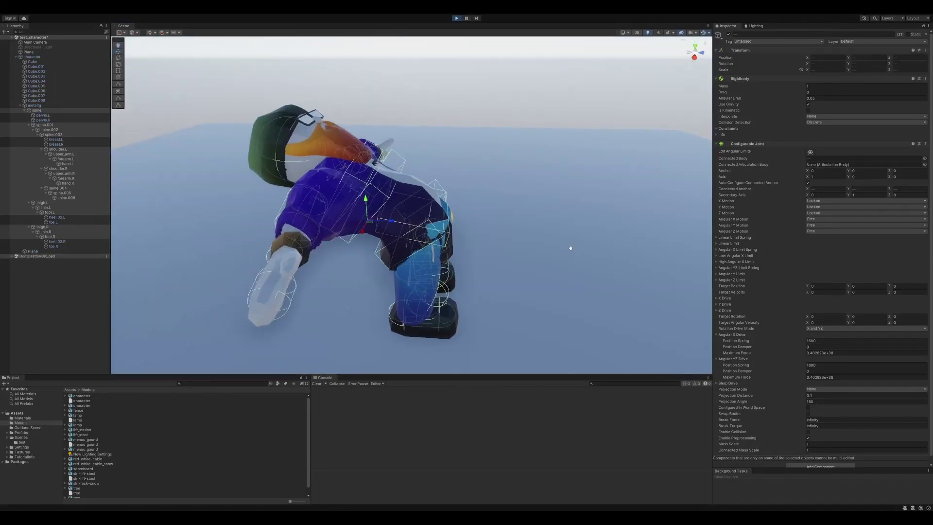
Examine how the ragdoll holds its pose with a Position Spring of 1600 on both angular drives
{"action": "middle_click_drag", "start_coordinate": [571, 248], "coordinate": [547, 247]}
{"action": "left_click_drag", "start_coordinate": [547, 248], "coordinate": [423, 248], "text": "alt"}
{"action": "middle_click_drag", "start_coordinate": [559, 228], "coordinate": [437, 258]}
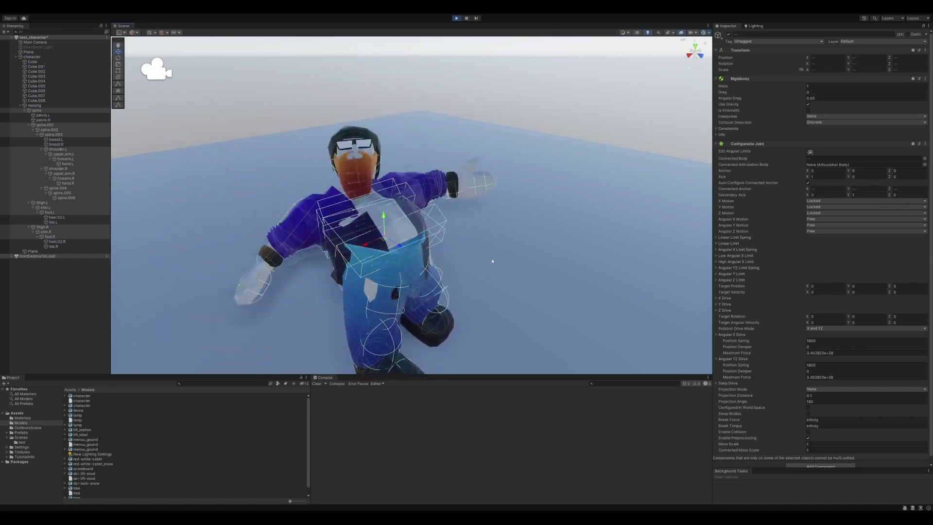
{"action": "left_click_drag", "start_coordinate": [468, 289], "coordinate": [536, 281], "text": "alt"}
{"action": "middle_click_drag", "start_coordinate": [537, 281], "coordinate": [515, 235]}
{"action": "scroll", "coordinate": [518, 231], "scroll_direction": "down", "scroll_amount": 3}
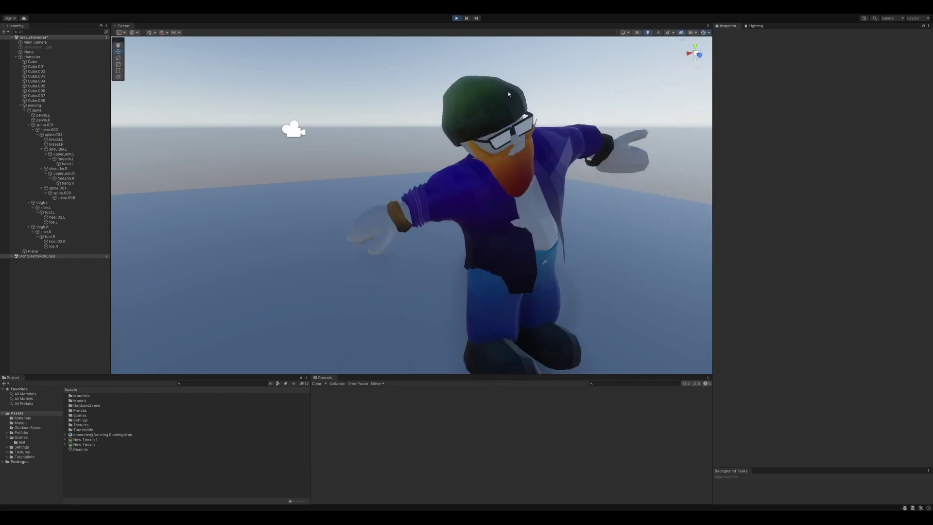
Follow the running ragdoll to the plane's edge to examine how it balances and falls, and stop the simulation
{"action": "right_click_drag", "start_coordinate": [447, 241], "coordinate": [543, 255]}
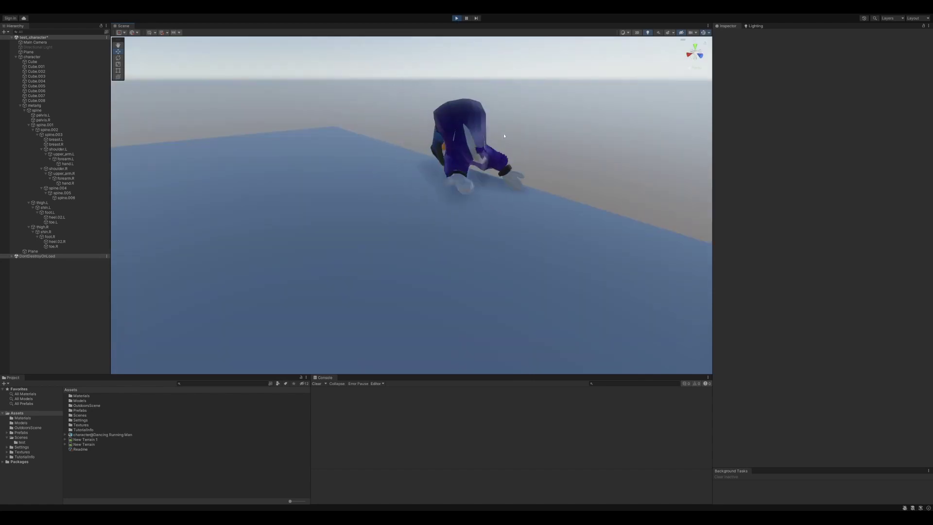
{"action": "right_click_drag", "start_coordinate": [503, 136], "coordinate": [431, 173]}
{"action": "middle_click_drag", "start_coordinate": [431, 172], "coordinate": [339, 167]}
{"action": "right_click_drag", "start_coordinate": [514, 251], "coordinate": [549, 333]}
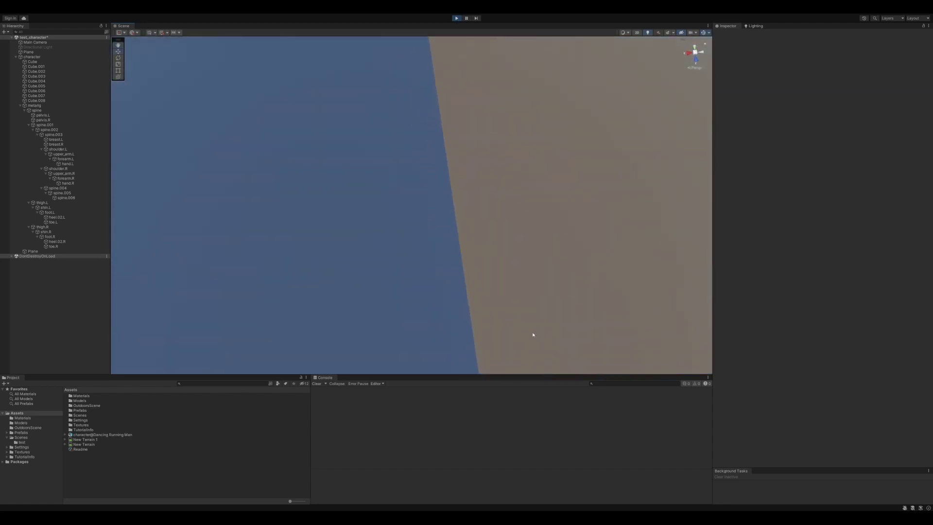
{"action": "middle_click_drag", "start_coordinate": [532, 334], "coordinate": [492, 324]}
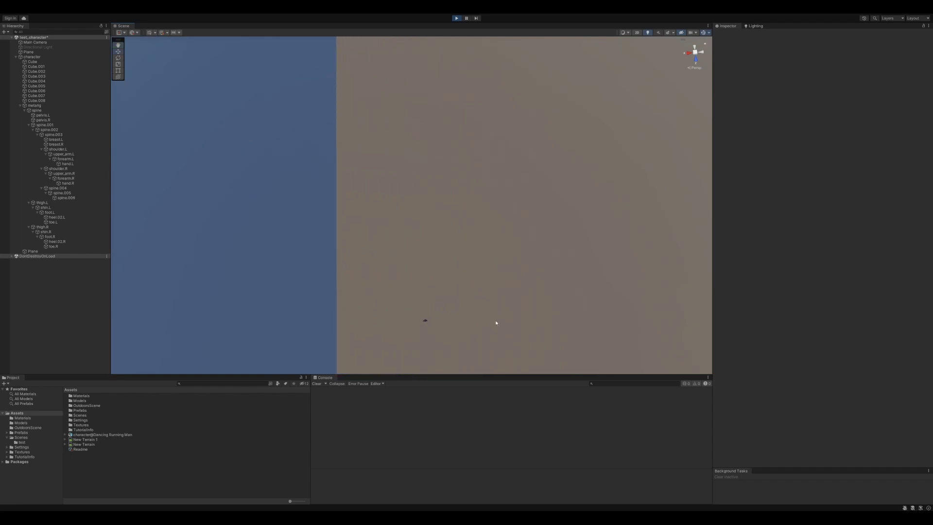
{"action": "left_click", "coordinate": [457, 18]}
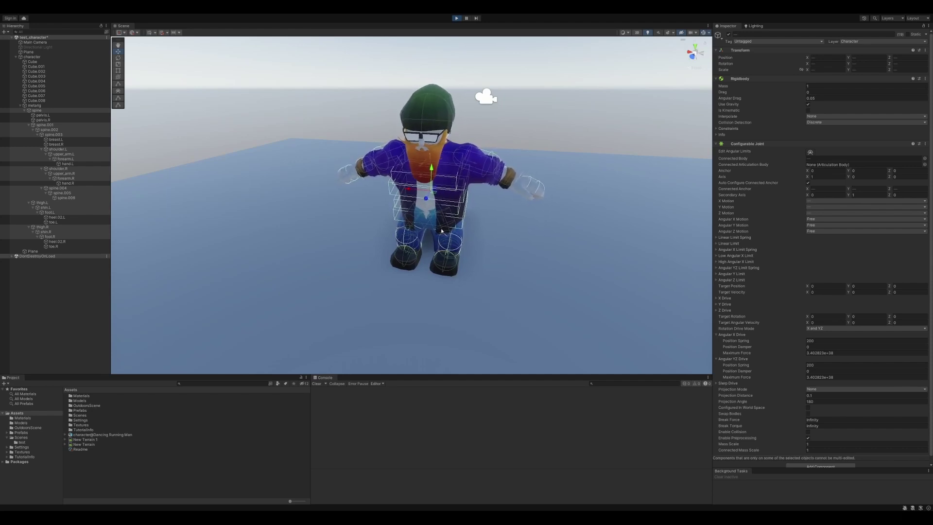
Shift the spine bone and the metarig sideways in the running scene to test how the ragdoll's body follows
{"action": "left_click", "coordinate": [462, 222]}
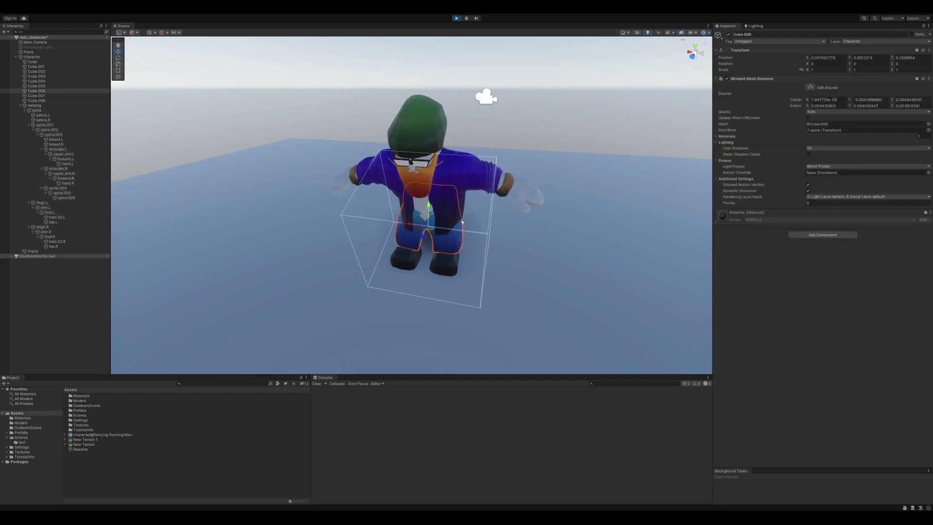
{"action": "left_click", "coordinate": [37, 110]}
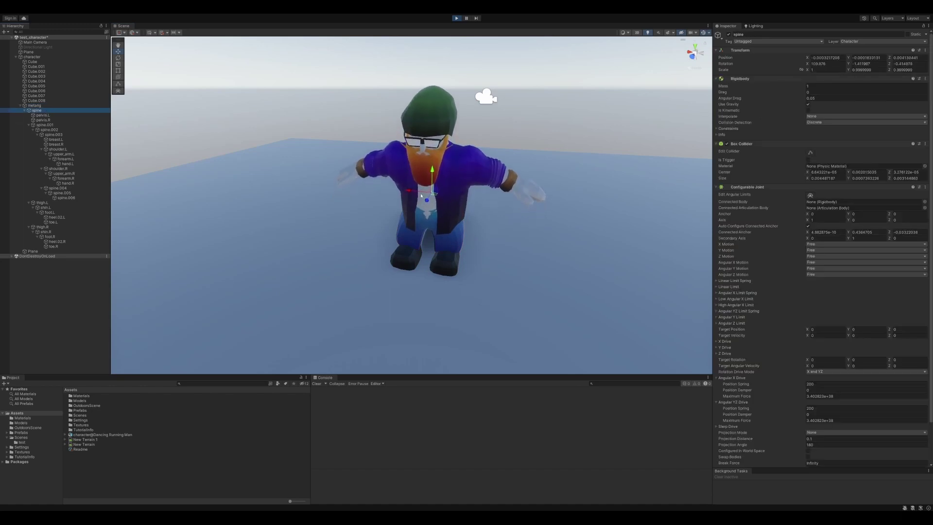
{"action": "left_click_drag", "start_coordinate": [412, 191], "coordinate": [426, 191]}
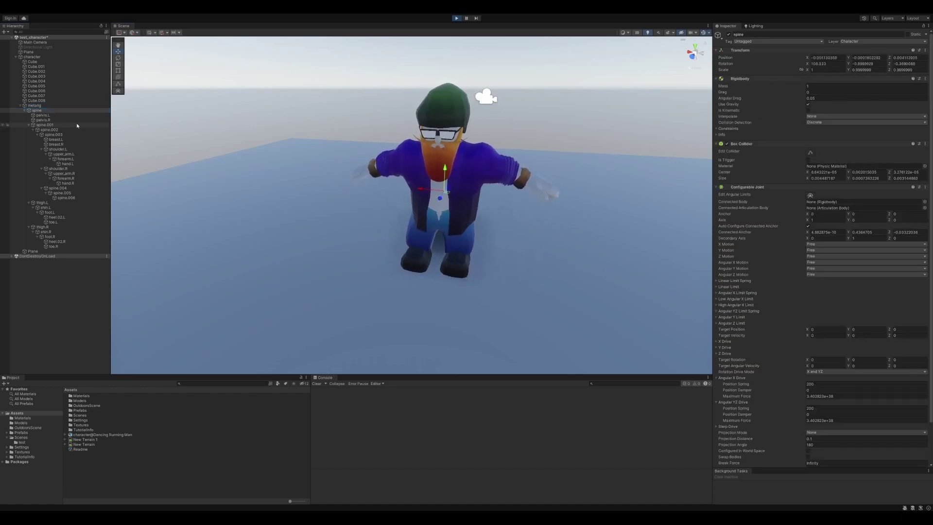
{"action": "left_click", "coordinate": [40, 106]}
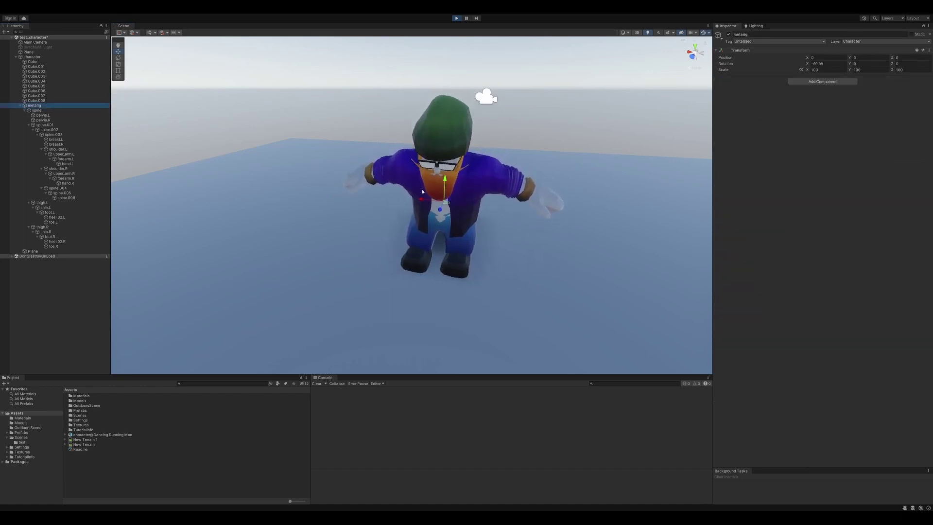
{"action": "left_click_drag", "start_coordinate": [422, 193], "coordinate": [413, 198]}
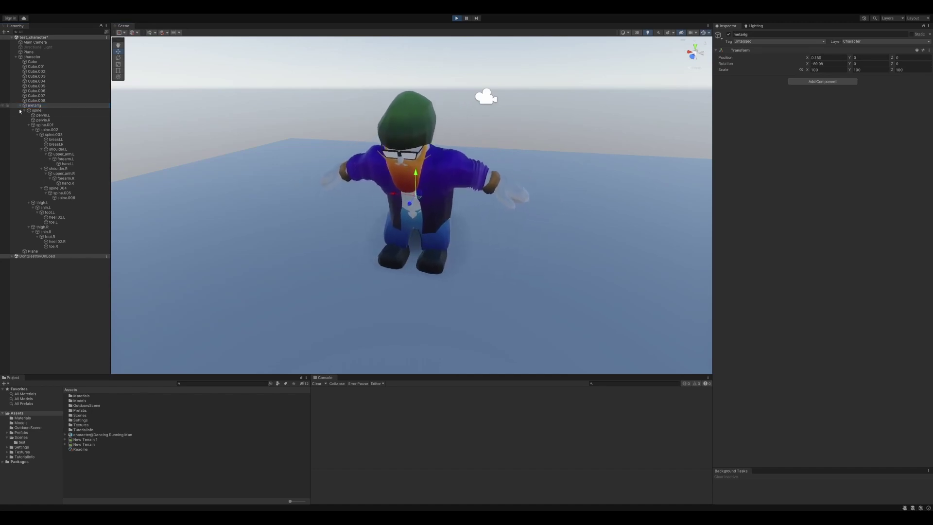
Select the spine.001 bone and examine the simulated ragdoll's movement and stance from several sides
{"action": "left_click", "coordinate": [48, 125]}
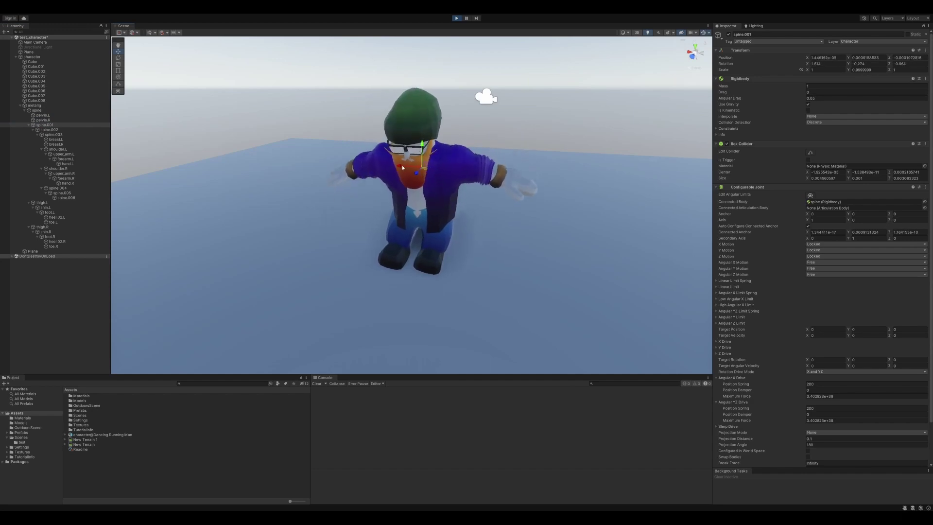
{"action": "right_click_drag", "start_coordinate": [440, 292], "coordinate": [449, 236]}
{"action": "middle_click_drag", "start_coordinate": [448, 316], "coordinate": [448, 236]}
{"action": "scroll", "coordinate": [448, 236], "scroll_direction": "up", "scroll_amount": 2}
{"action": "right_click_drag", "start_coordinate": [311, 227], "coordinate": [437, 225]}
{"action": "middle_click_drag", "start_coordinate": [252, 212], "coordinate": [351, 215]}
{"action": "scroll", "coordinate": [351, 214], "scroll_direction": "down", "scroll_amount": 5}
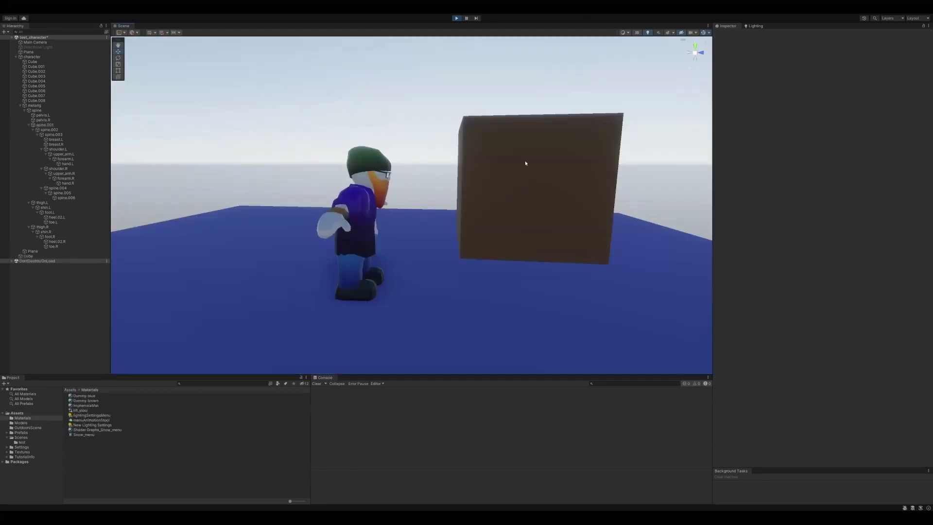
Move the brown cube against the ragdoll in the running scene to test how it reacts to collisions
{"action": "left_click", "coordinate": [525, 162]}
{"action": "left_click_drag", "start_coordinate": [542, 186], "coordinate": [304, 188]}
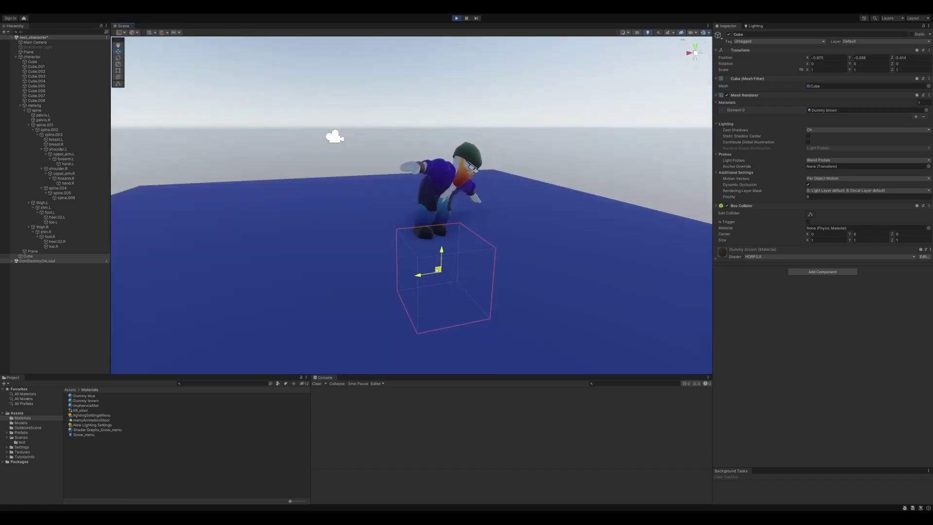
{"action": "left_click_drag", "start_coordinate": [432, 270], "coordinate": [480, 151]}
{"action": "middle_click_drag", "start_coordinate": [353, 182], "coordinate": [376, 185]}
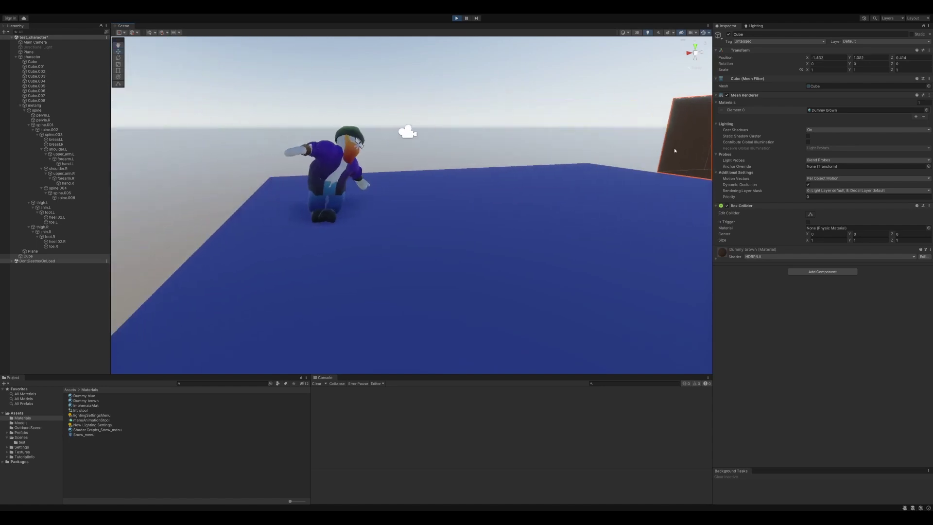
Push the ragdoll with the cube near the plane's edge to test a stronger impact, and stop the simulation
{"action": "scroll", "coordinate": [673, 155], "scroll_direction": "down", "scroll_amount": 3}
{"action": "left_click_drag", "start_coordinate": [626, 160], "coordinate": [619, 160]}
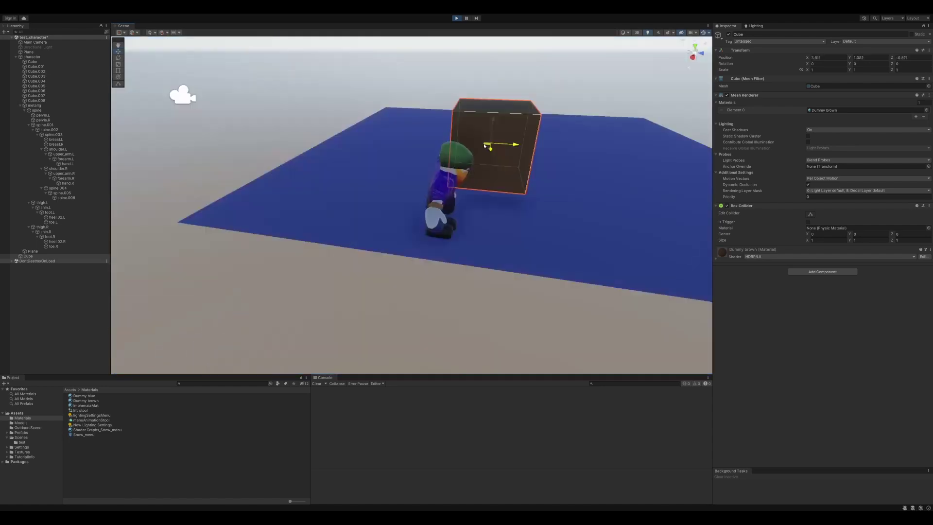
{"action": "left_click_drag", "start_coordinate": [487, 148], "coordinate": [424, 146]}
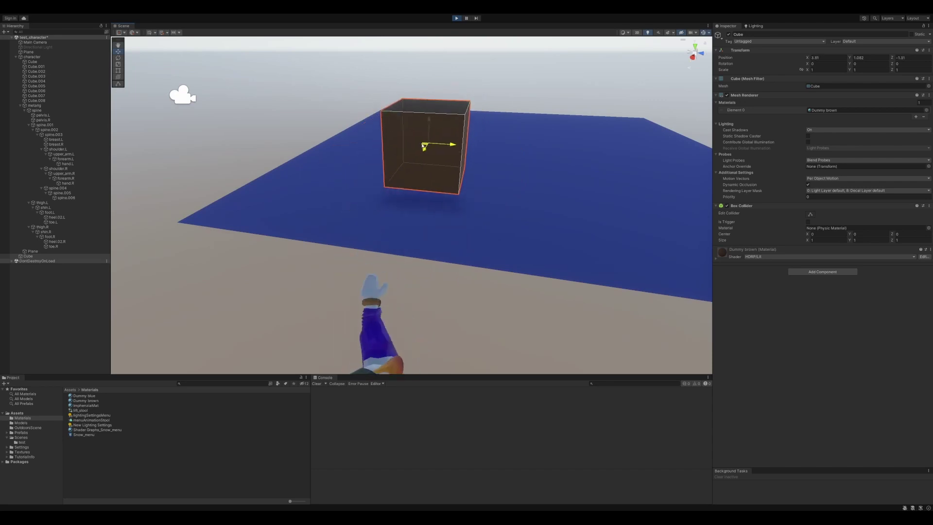
{"action": "left_click", "coordinate": [456, 18]}
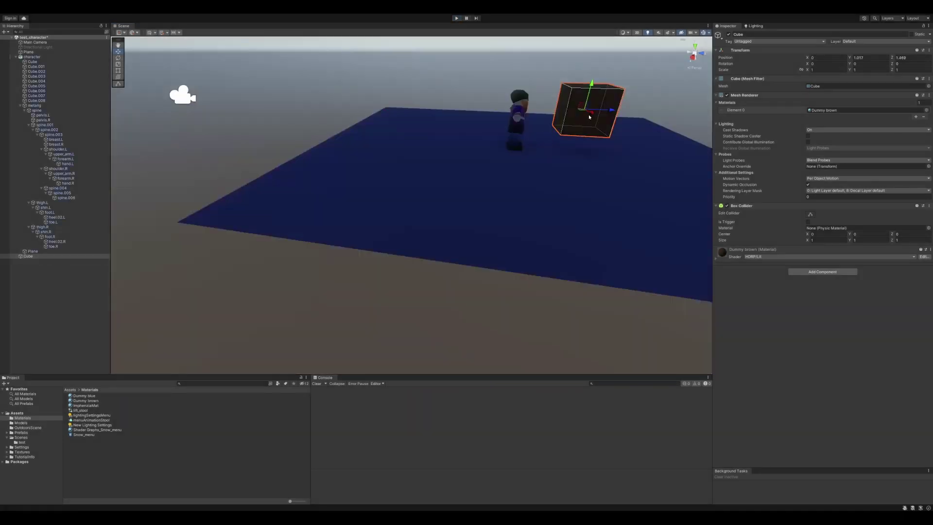
{"action": "middle_click_drag", "start_coordinate": [589, 117], "coordinate": [551, 158]}
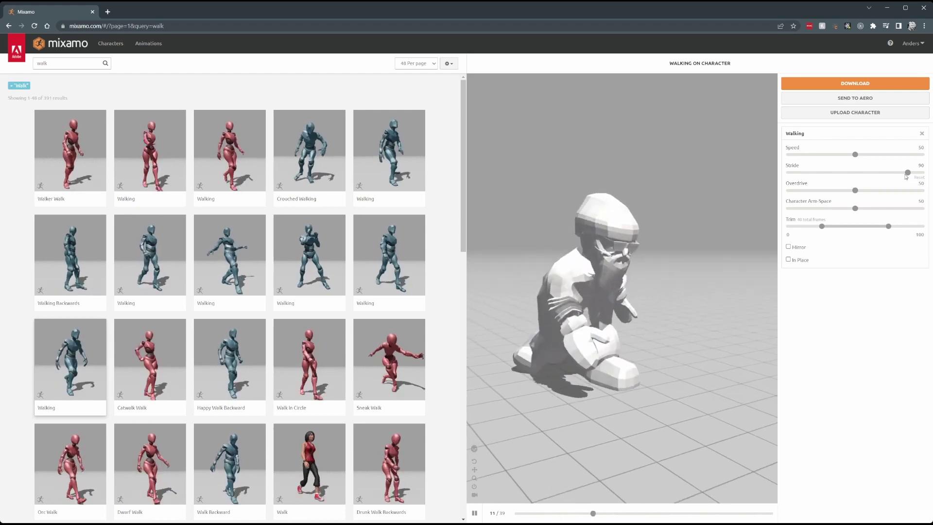
Switch to Mixamo and set the Walking animation's Stride to 72 and Character Arm-Space to 75
{"action": "left_click_drag", "start_coordinate": [903, 175], "coordinate": [880, 175]}
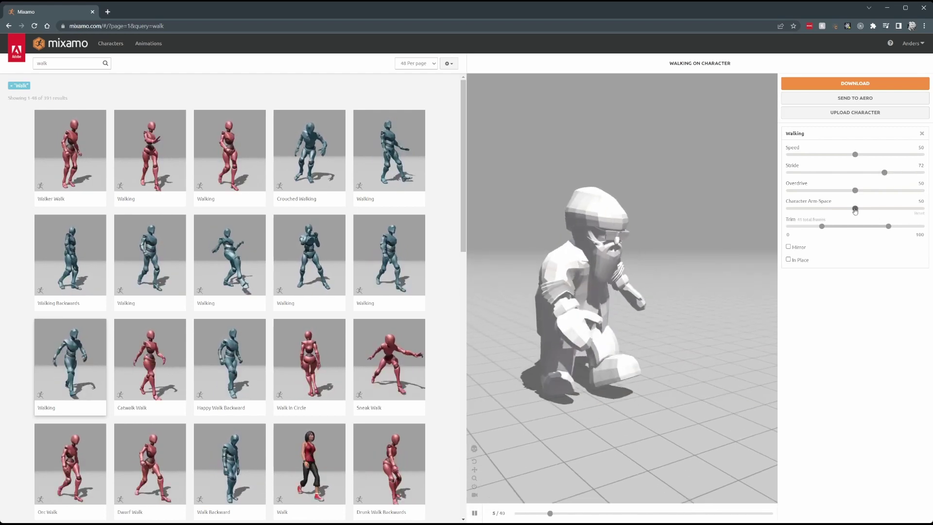
{"action": "left_click_drag", "start_coordinate": [854, 209], "coordinate": [888, 209]}
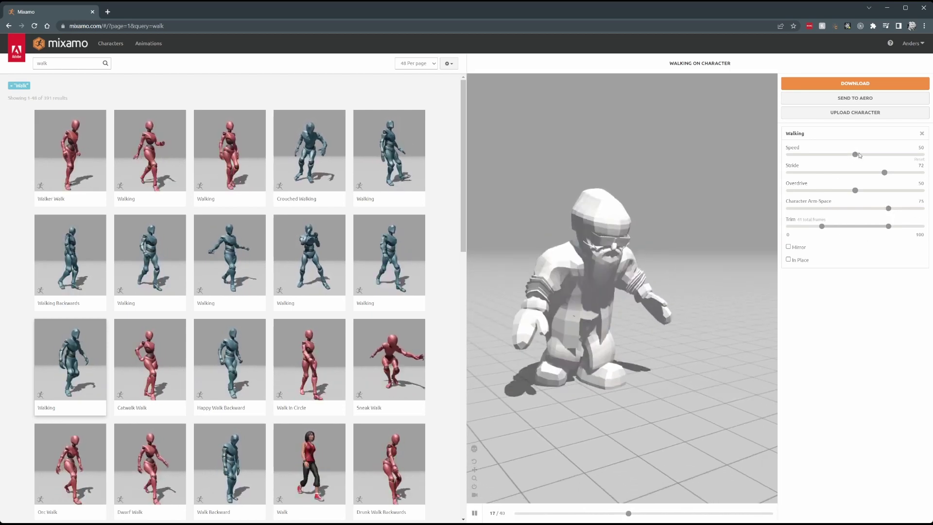
Lower the Walking animation's Speed to near its slow end
{"action": "left_click_drag", "start_coordinate": [855, 154], "coordinate": [799, 155]}
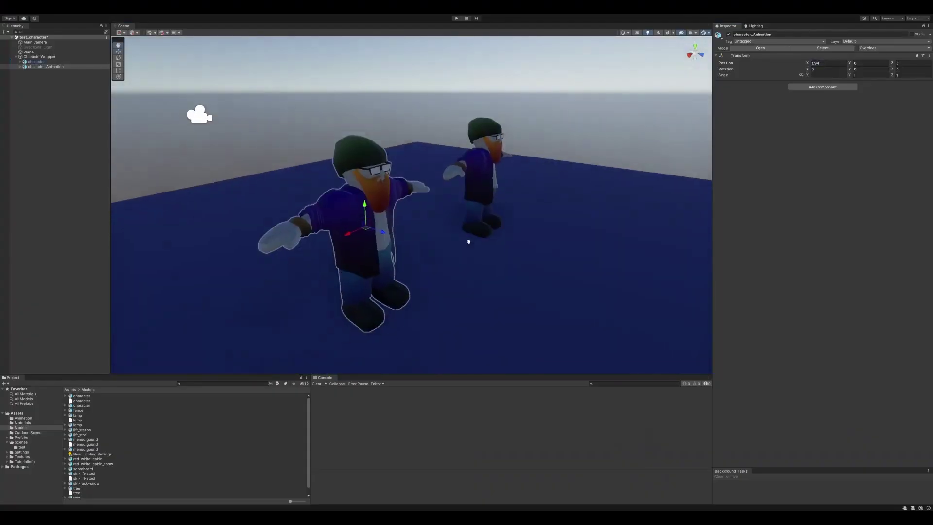
Switch to Unity, open the Animation assets folder and select the character_Animation object
{"action": "left_click", "coordinate": [23, 418]}
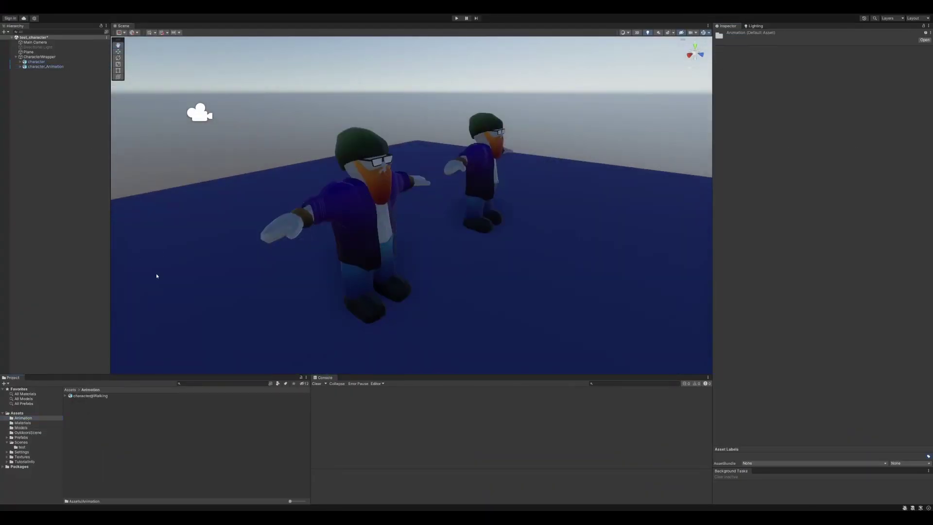
{"action": "left_click", "coordinate": [52, 68]}
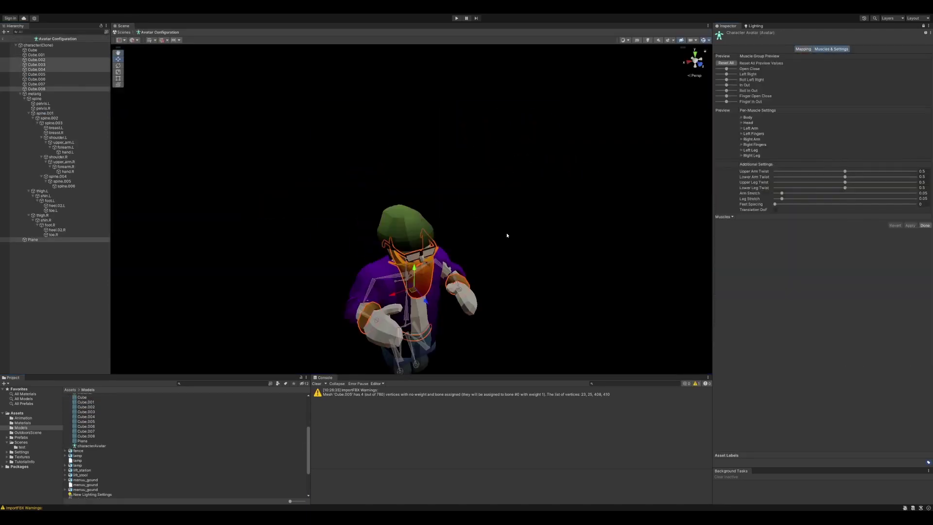
Preview the avatar's Open Close, Roll In Out and In Out muscle groups, and reset all preview values
{"action": "mouse_move", "coordinate": [726, 69]}
{"action": "left_mouse_down"}
{"action": "mouse_move", "coordinate": [745, 74]}
{"action": "mouse_move", "coordinate": [731, 80]}
{"action": "left_mouse_up"}
{"action": "left_click_drag", "start_coordinate": [726, 91], "coordinate": [729, 102]}
{"action": "left_click_drag", "start_coordinate": [726, 85], "coordinate": [735, 90]}
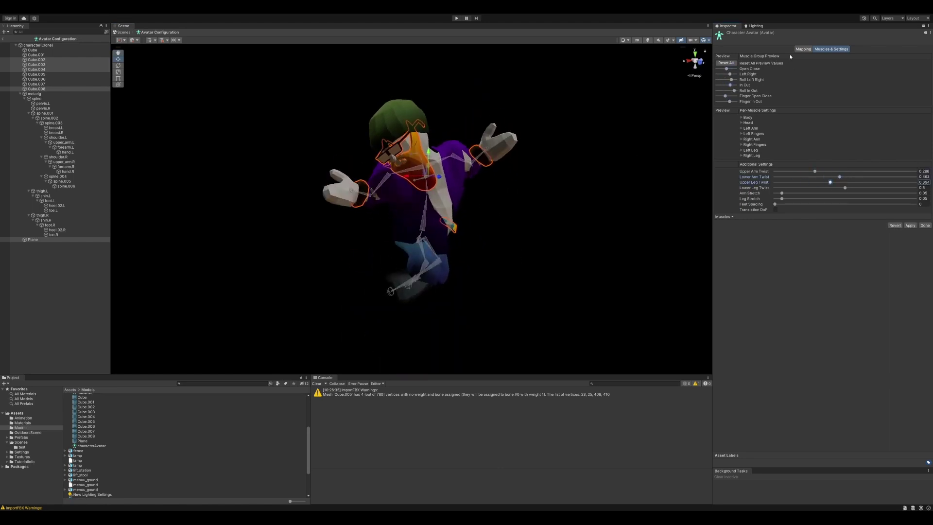
{"action": "left_click", "coordinate": [726, 62]}
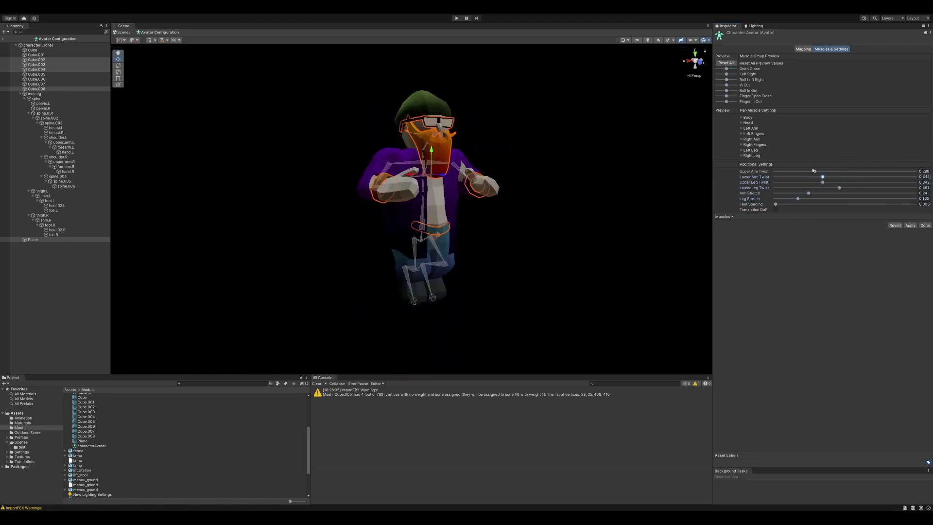
Preview a Body muscle, revert the avatar's settings, and preview the muscle-group poses from another angle
{"action": "left_click", "coordinate": [741, 117]}
{"action": "left_click_drag", "start_coordinate": [726, 128], "coordinate": [735, 130]}
{"action": "left_click", "coordinate": [899, 274]}
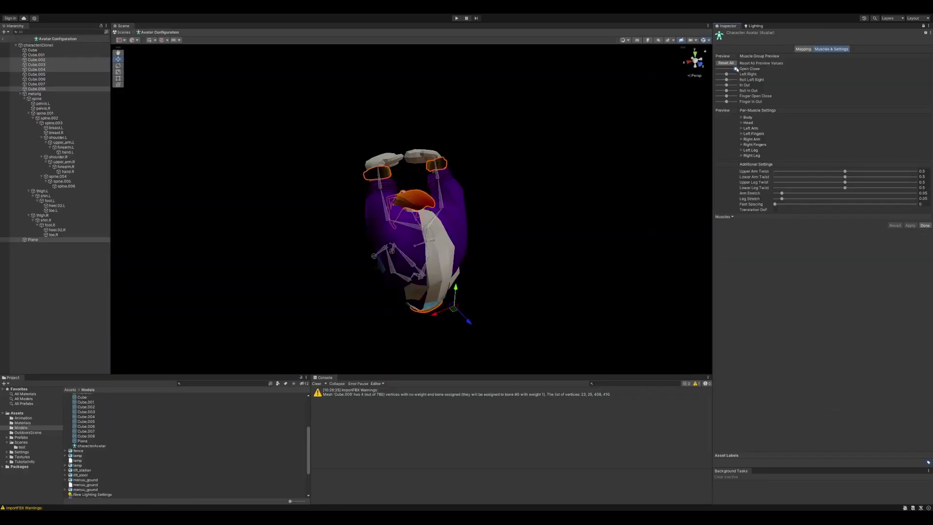
{"action": "mouse_move", "coordinate": [737, 69]}
{"action": "left_mouse_down"}
{"action": "mouse_move", "coordinate": [715, 70]}
{"action": "mouse_move", "coordinate": [731, 69]}
{"action": "mouse_move", "coordinate": [734, 83]}
{"action": "left_mouse_up"}
{"action": "left_click_drag", "start_coordinate": [518, 170], "coordinate": [518, 109], "text": "alt"}
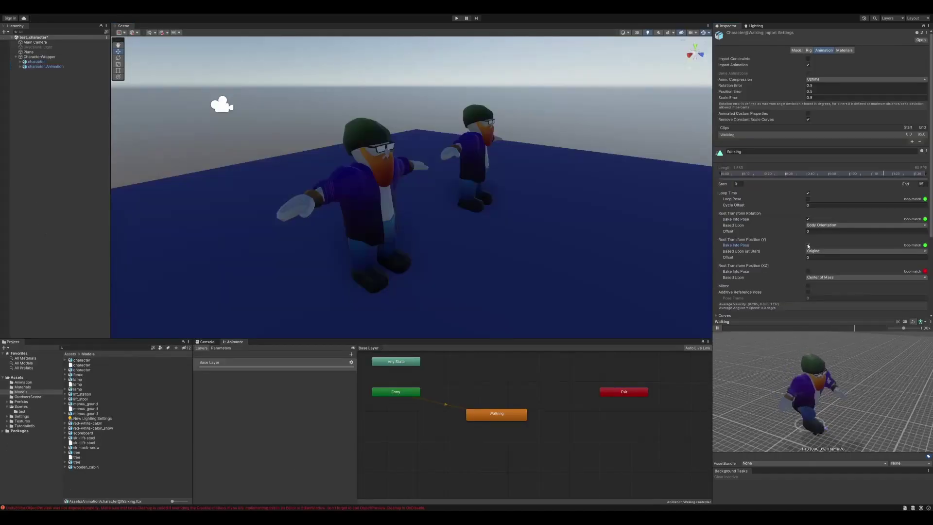
Bake the Walking clip's Root Transform Position (Y) into the pose with Loop Pose enabled, and run the scene
{"action": "left_click", "coordinate": [808, 245]}
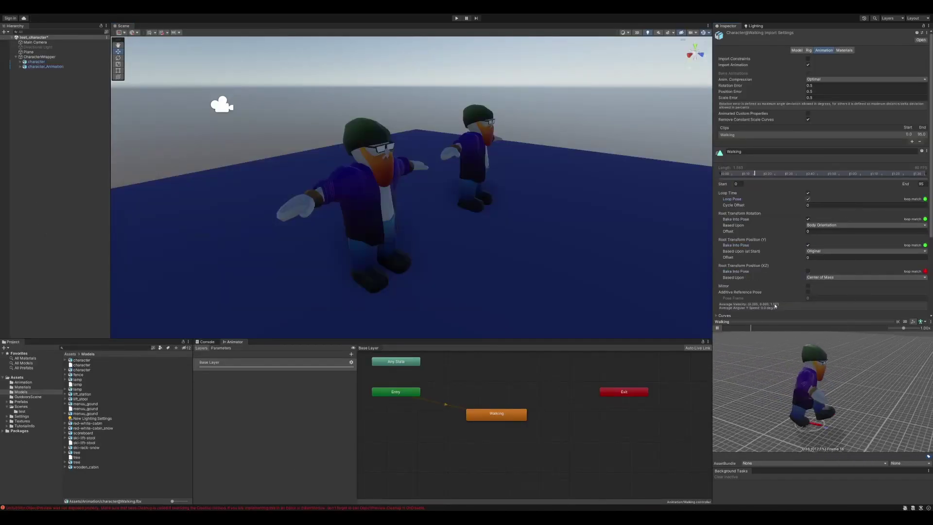
{"action": "left_click", "coordinate": [518, 417]}
{"action": "left_click", "coordinate": [455, 17]}
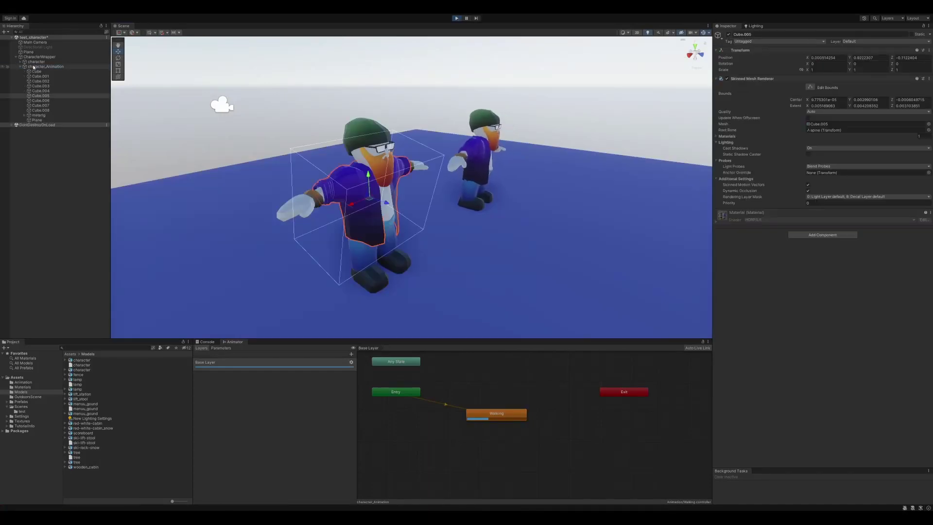
Add the Walking clip as a second state in character_Animation's animator and review the character@Walking import settings
{"action": "left_click", "coordinate": [33, 66]}
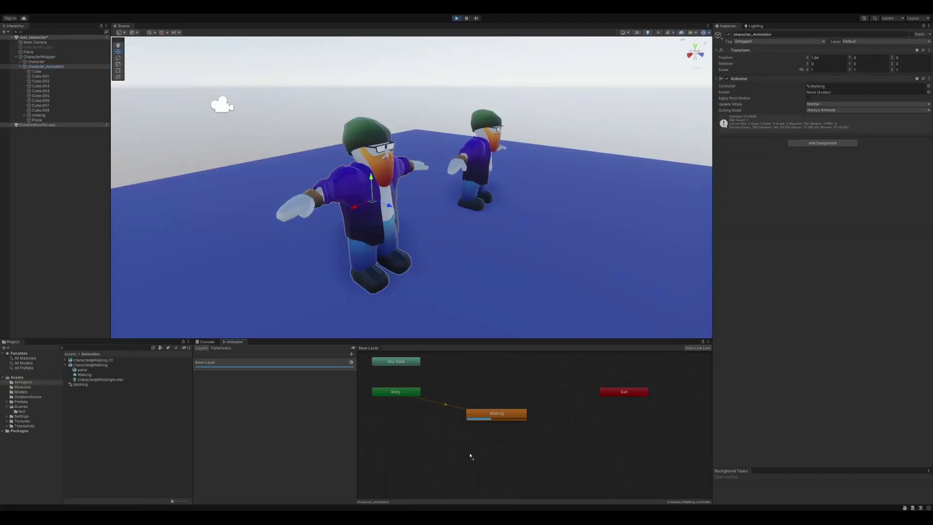
{"action": "left_click_drag", "start_coordinate": [486, 445], "coordinate": [486, 445]}
{"action": "left_click", "coordinate": [85, 364]}
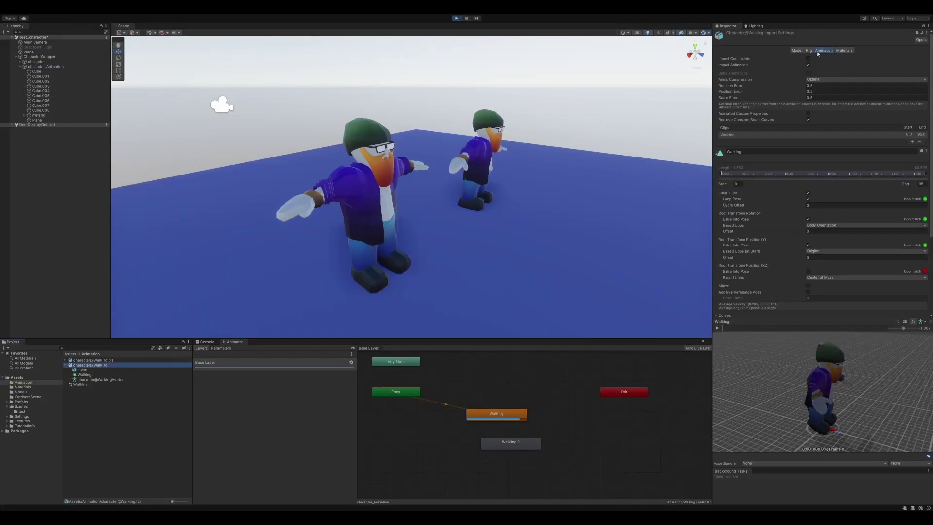
{"action": "left_click", "coordinate": [808, 52]}
{"action": "left_click", "coordinate": [795, 51]}
Try toggling Apply Root Motion on character_Animation's Animator, and stop the running scene
{"action": "left_click", "coordinate": [38, 67]}
{"action": "left_click", "coordinate": [808, 98]}
{"action": "left_click", "coordinate": [457, 19]}
Delete the Walking 0 and Walking states from the animator's Base Layer
{"action": "left_click", "coordinate": [504, 448]}
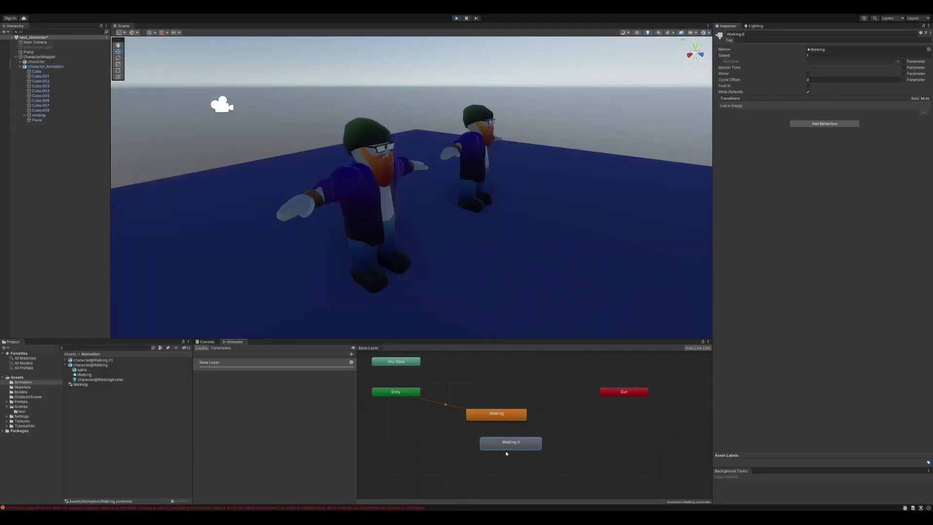
{"action": "key", "text": "Delete"}
{"action": "left_click", "coordinate": [496, 415]}
{"action": "key", "text": "Delete"}
Add the Walking clip as the animator's default state and run the scene to test it on character_Animation
{"action": "left_click", "coordinate": [84, 374]}
{"action": "left_click", "coordinate": [718, 328]}
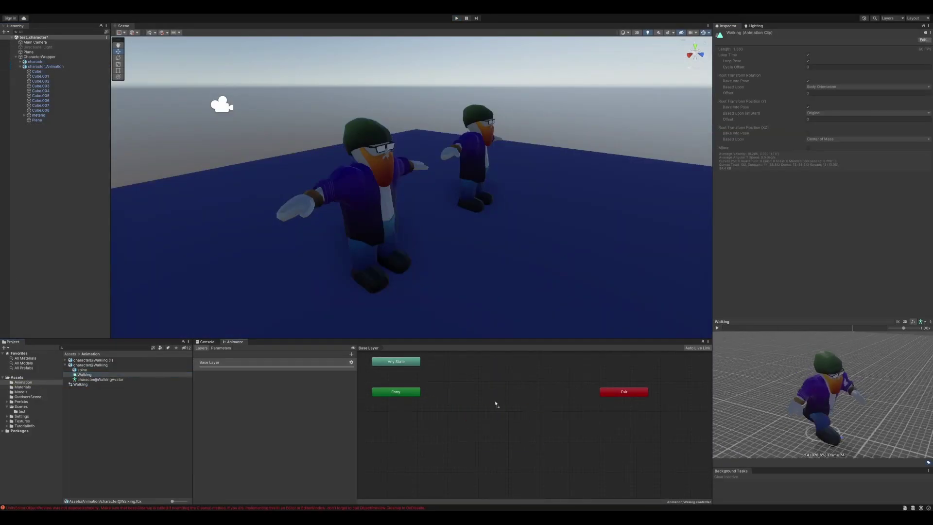
{"action": "left_click", "coordinate": [456, 19]}
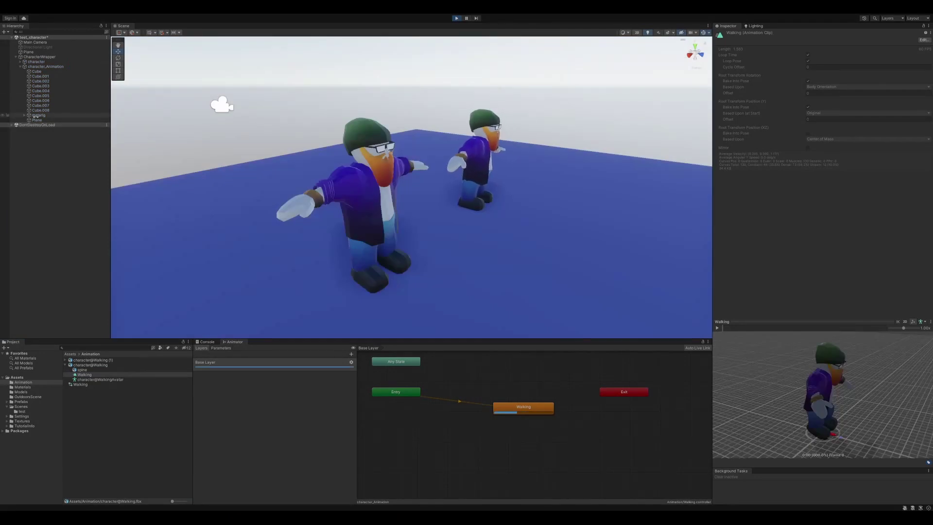
{"action": "left_click", "coordinate": [45, 66]}
{"action": "key", "text": "ctrl+p"}
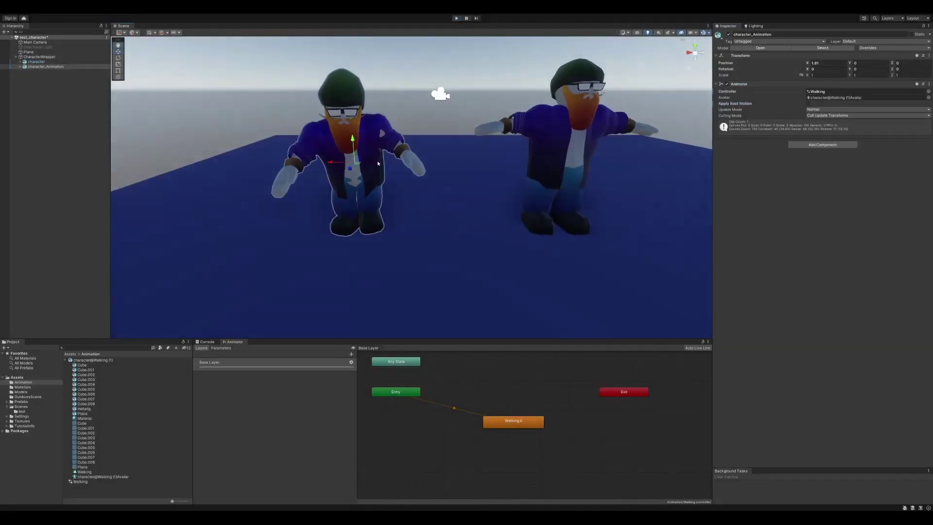
{"action": "left_click", "coordinate": [455, 18]}
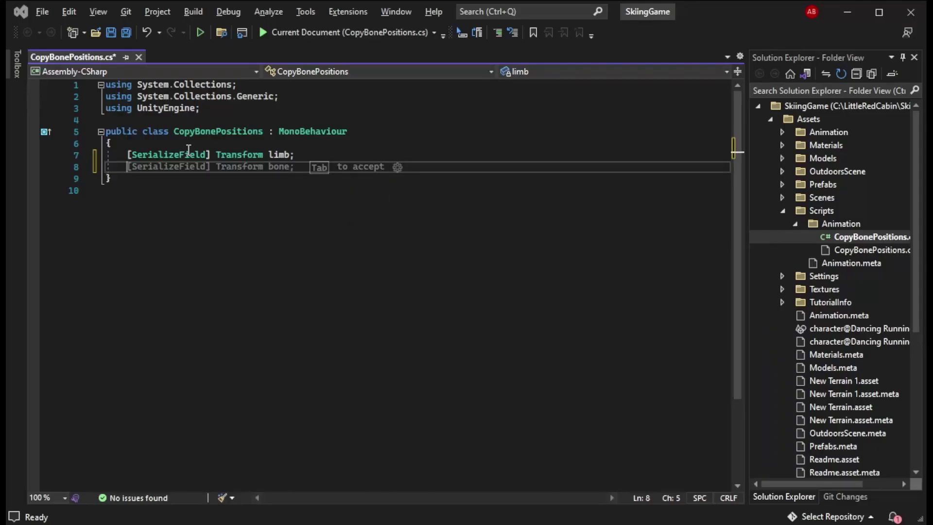
Switch to Visual Studio and declare the fields ConfigurableJoint joint and Quaternion targetInitRotation below limb in CopyBonePositions.cs
{"action": "type", "text": "ConfigurableJoint joint;"}
{"action": "key", "text": "Return"}
{"action": "key", "text": "Return"}
{"action": "type", "text": "Quaternion targetInitRotation;"}
{"action": "key", "text": "Return"}
{"action": "key", "text": "Return"}
Create an empty void Start() method below the targetInitRotation field
{"action": "type", "text": "S"}
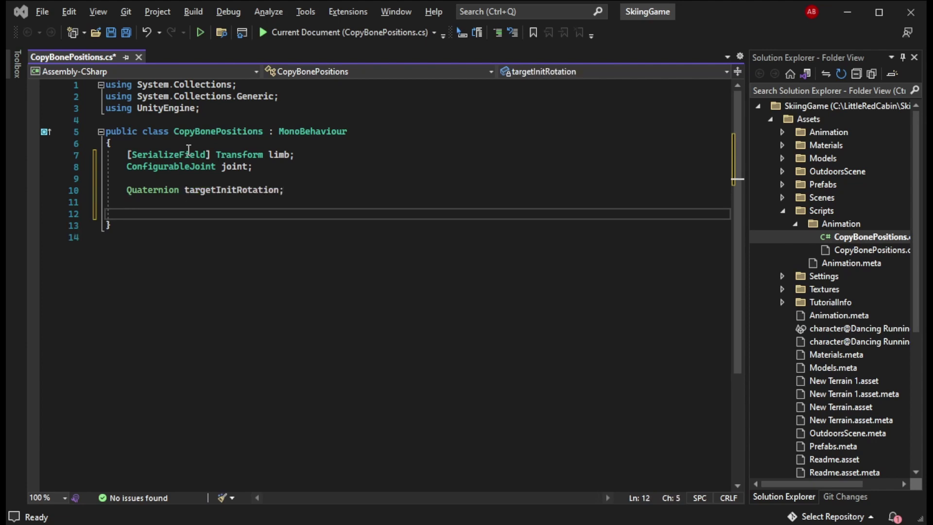
{"action": "type", "text": "tar"}
{"action": "key", "text": "Tab"}
{"action": "key", "text": "Home"}
{"action": "type", "text": "void"}
{"action": "key", "text": "End"}
{"action": "key", "text": "Return"}
{"action": "type", "text": "{"}
{"action": "key", "text": "Return"}
{"action": "key", "text": "Up"}
{"action": "key", "text": "Up"}
{"action": "key", "text": "End"}
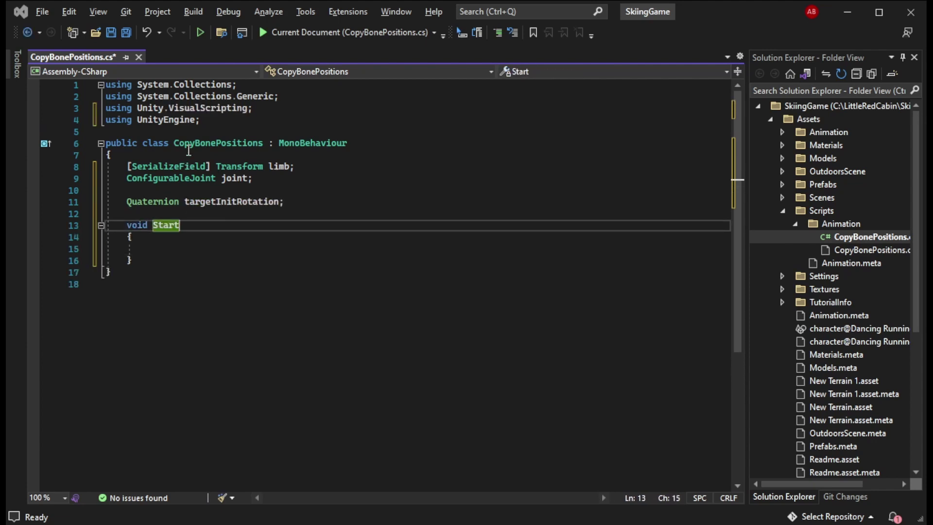
{"action": "type", "text": "()"}
{"action": "key", "text": "Down"}
{"action": "key", "text": "Down"}
In Start(), assign this.joint from GetComponent<ConfigurableJoint>() and this.targetInitRotation from this.limb.transform.rotation
{"action": "type", "text": "this.joint ="}
{"action": "key", "text": "Tab"}
{"action": "key", "text": "Return"}
{"action": "type", "text": "this.targetInitRotation = this.targetInitRotation"}
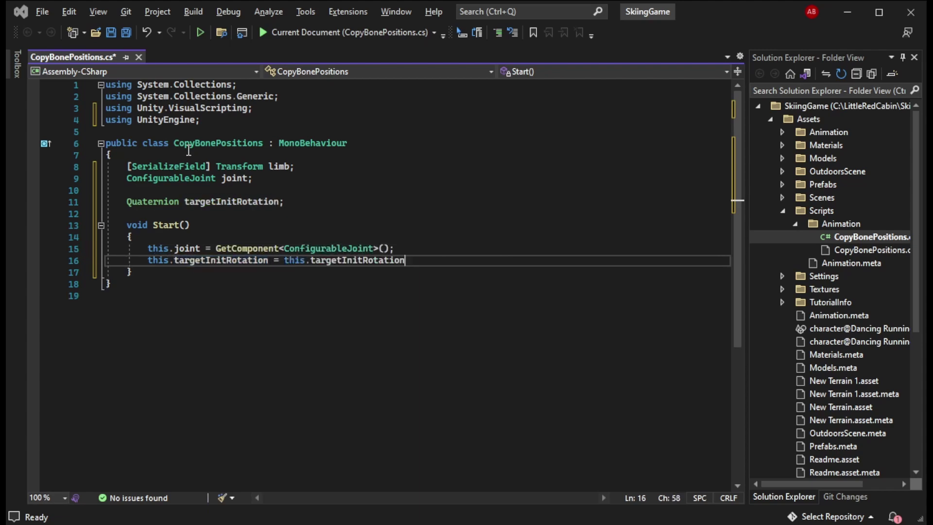
{"action": "key", "text": "ctrl+BackSpace"}
{"action": "type", "text": "limb.transform.r"}
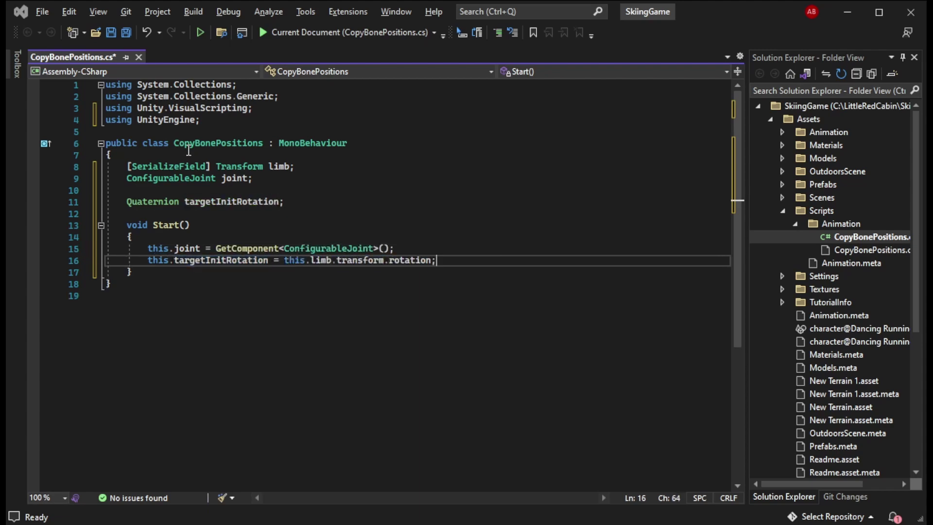
Add a FixedUpdate() method below Start() that calls UpdateRotation()
{"action": "key", "text": "Down"}
{"action": "key", "text": "Return"}
{"action": "key", "text": "Return"}
{"action": "key", "text": "Return"}
{"action": "type", "text": "FixedUpdate()"}
{"action": "key", "text": "Return"}
{"action": "type", "text": "{"}
{"action": "key", "text": "Return"}
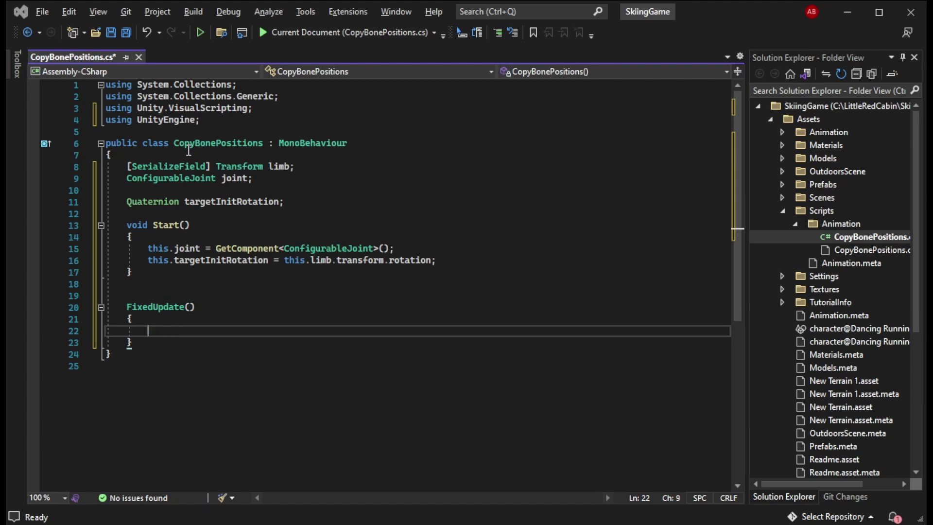
{"action": "type", "text": "UpdateRot"}
{"action": "key", "text": "BackSpace"}
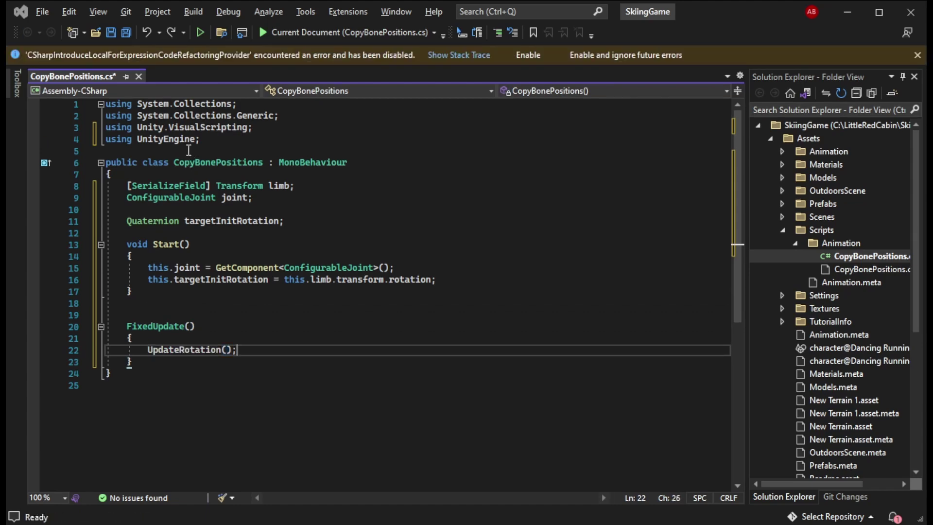
Declare void UpdateRotation() below FixedUpdate(), reusing the name from the call
{"action": "key", "text": "Left"}
{"action": "key", "text": "ctrl+shift+Left"}
{"action": "key", "text": "ctrl+shift+Left"}
{"action": "key", "text": "ctrl+c"}
{"action": "key", "text": "Down"}
{"action": "key", "text": "Return"}
{"action": "key", "text": "Return"}
{"action": "type", "text": "void"}
{"action": "key", "text": "ctrl+v"}
Add the missing void return type to FixedUpdate()
{"action": "key", "text": "Up"}
{"action": "key", "text": "Up"}
{"action": "key", "text": "Up"}
{"action": "key", "text": "Up"}
{"action": "key", "text": "Up"}
{"action": "key", "text": "Home"}
{"action": "type", "text": "void"}
Give the UpdateRotation() declaration an empty body in braces
{"action": "key", "text": "Down"}
{"action": "key", "text": "Down"}
{"action": "key", "text": "Down"}
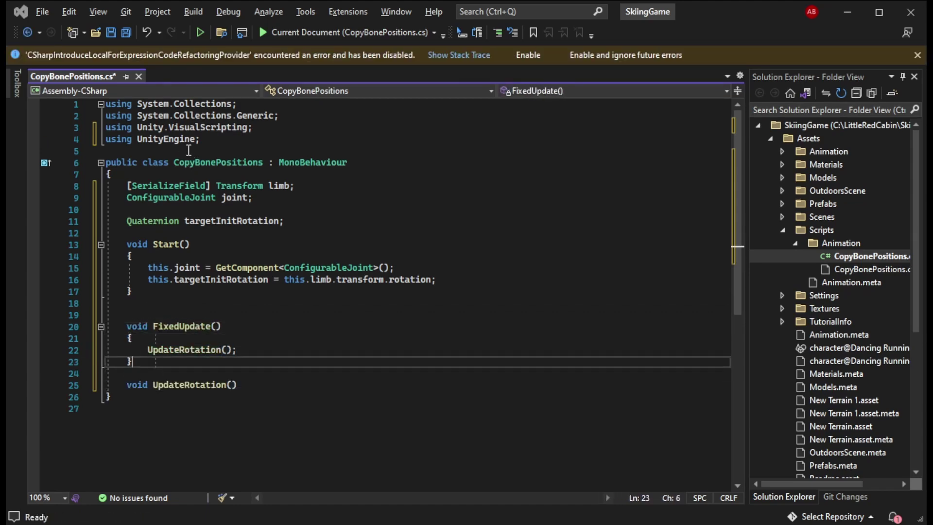
{"action": "key", "text": "Down"}
{"action": "key", "text": "Down"}
{"action": "key", "text": "End"}
{"action": "key", "text": "Return"}
{"action": "type", "text": "{"}
{"action": "key", "text": "Return"}
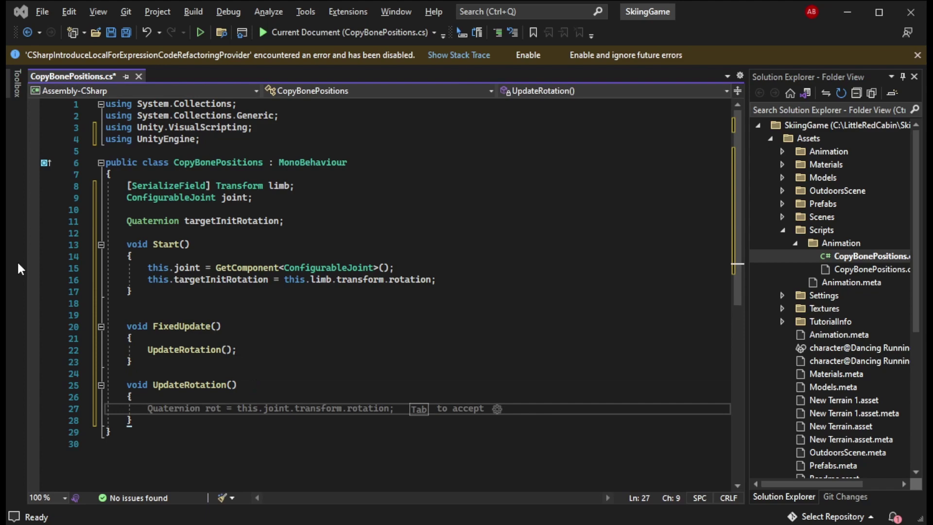
Make UpdateRotation() a Quaternion method that returns Quaternion.Inverse(this.limb.localRotation) * this.targetInitRotation
{"action": "double_click", "coordinate": [137, 384]}
{"action": "type", "text": "Quaternion"}
{"action": "key", "text": "Down"}
{"action": "key", "text": "Down"}
{"action": "type", "text": "return Q"}
{"action": "key", "text": "Tab"}
{"action": "key", "text": "Tab"}
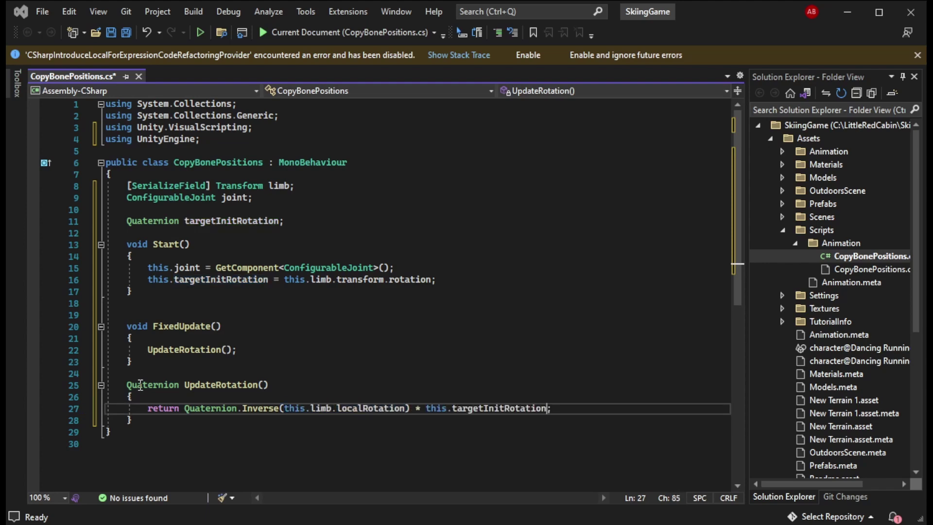
{"action": "left_click", "coordinate": [189, 350]}
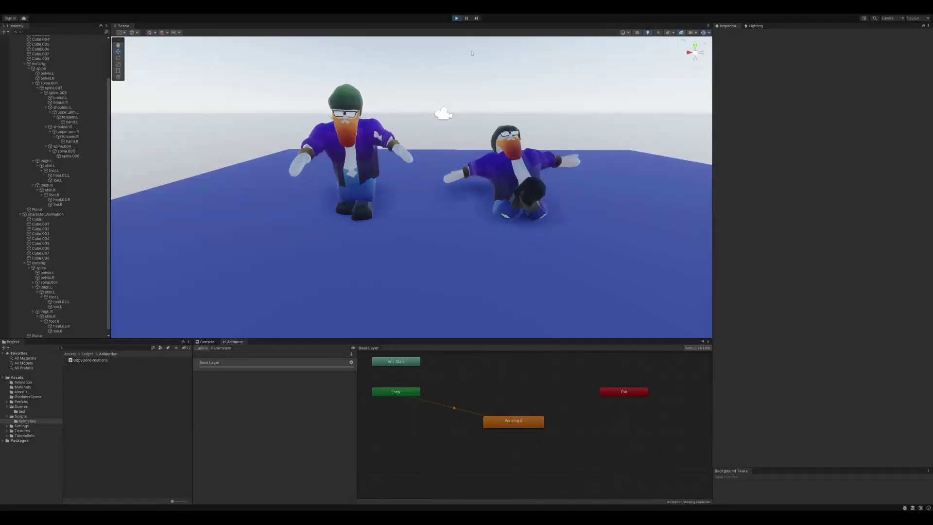
Switch to Unity, examine the running ragdoll beside the animated character from several angles, and stop the simulation
{"action": "right_click_drag", "start_coordinate": [407, 176], "coordinate": [417, 177]}
{"action": "left_click_drag", "start_coordinate": [417, 177], "coordinate": [496, 189], "text": "alt"}
{"action": "scroll", "coordinate": [496, 191], "scroll_direction": "down", "scroll_amount": 3}
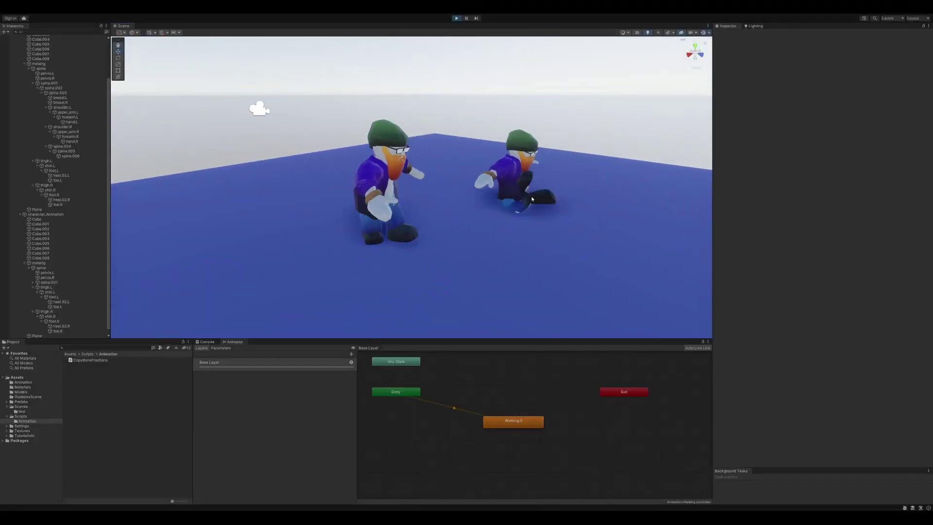
{"action": "middle_click_drag", "start_coordinate": [533, 199], "coordinate": [523, 196]}
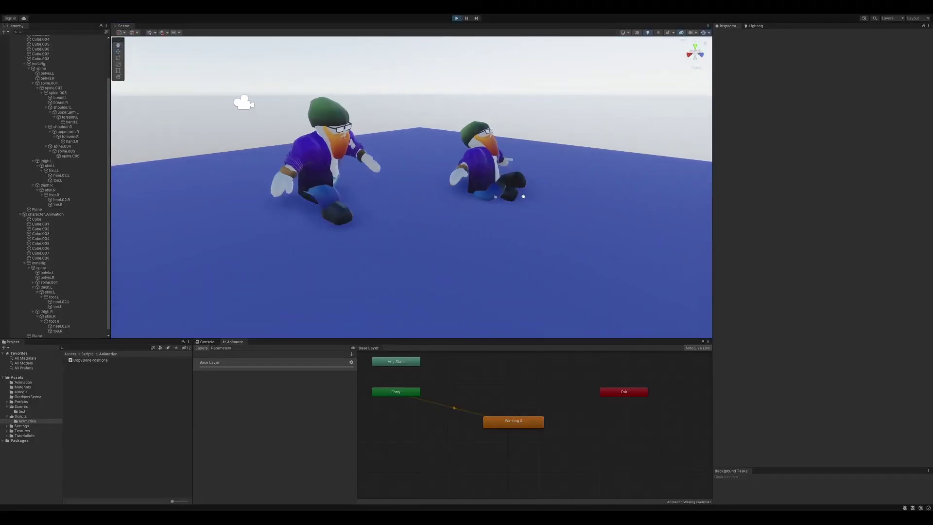
{"action": "left_click", "coordinate": [456, 18]}
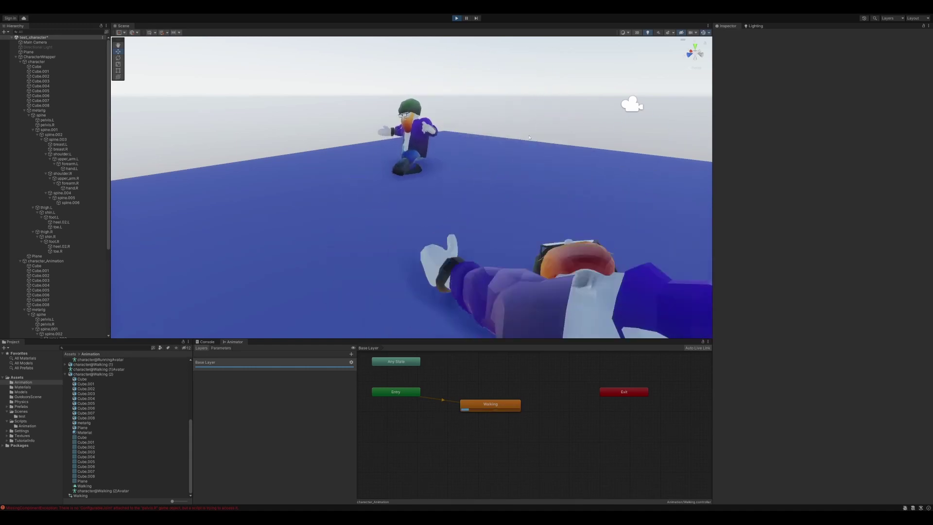
Set the Walking 0 state's Speed to 1 in the running scene and examine both characters' movement
{"action": "scroll", "coordinate": [570, 206], "scroll_direction": "down", "scroll_amount": 2}
{"action": "left_click_drag", "start_coordinate": [570, 202], "coordinate": [499, 279], "text": "alt"}
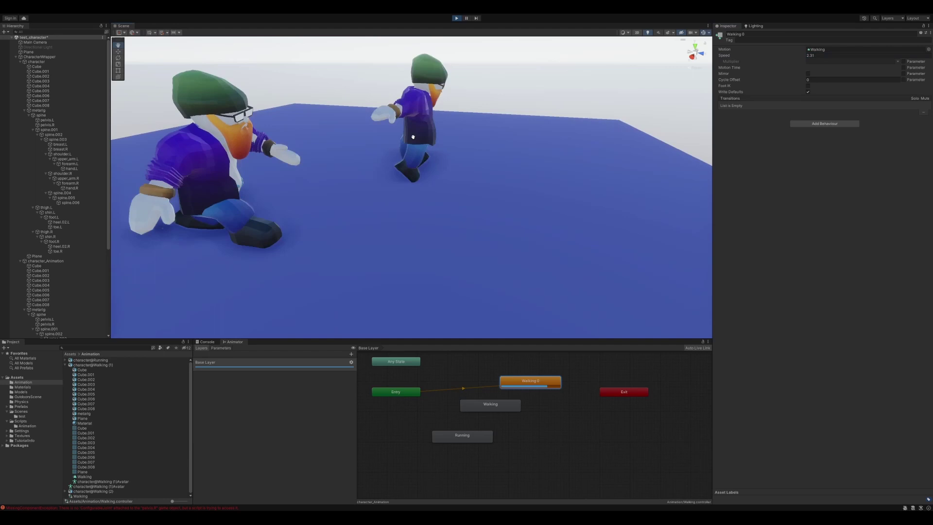
{"action": "left_click", "coordinate": [827, 56]}
{"action": "type", "text": "1"}
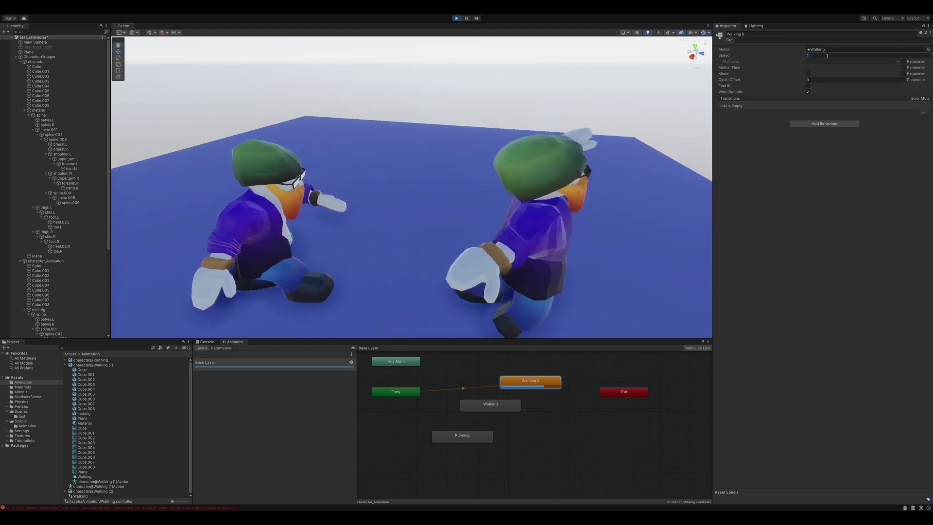
{"action": "right_click_drag", "start_coordinate": [605, 273], "coordinate": [678, 227]}
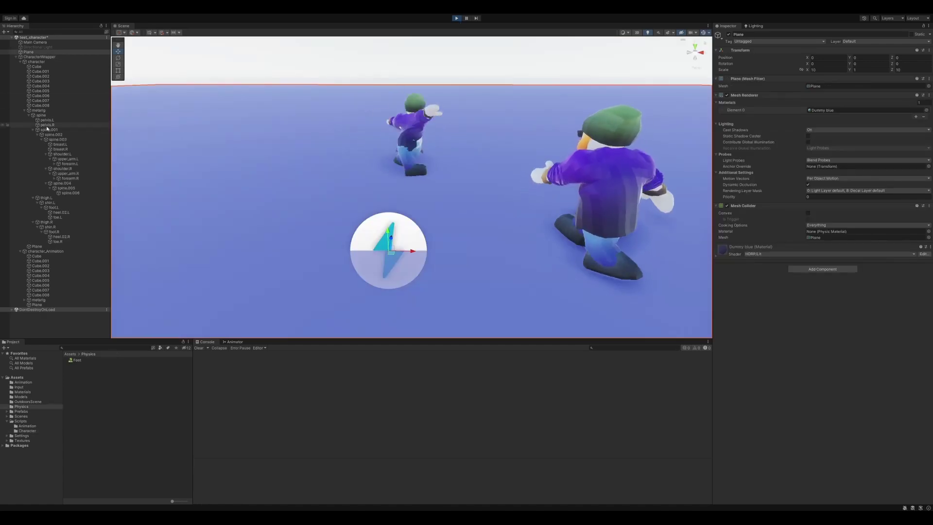
Select the ragdoll's spine.001 bone in the running scene
{"action": "left_click", "coordinate": [47, 130]}
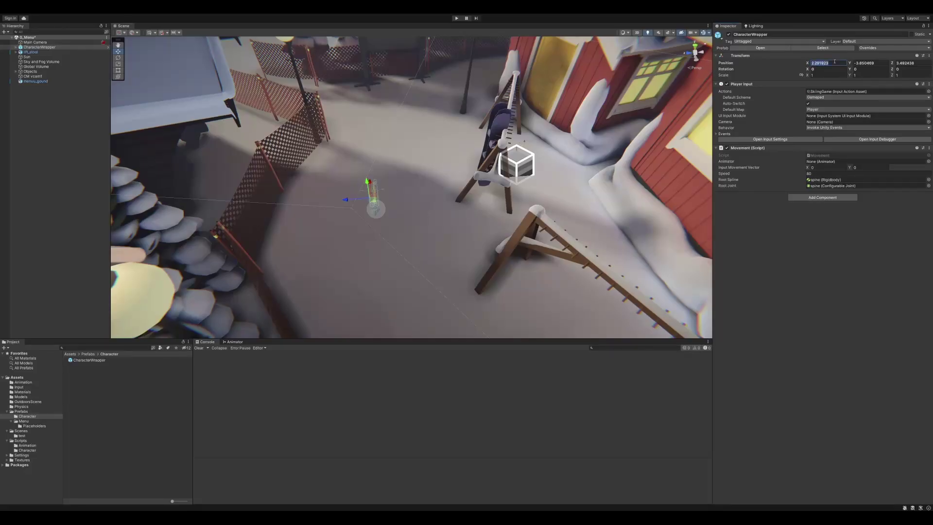
Set the CharacterWrapper's Position Y and Z to 0 in the menu scene
{"action": "key", "text": "Tab"}
{"action": "type", "text": "0"}
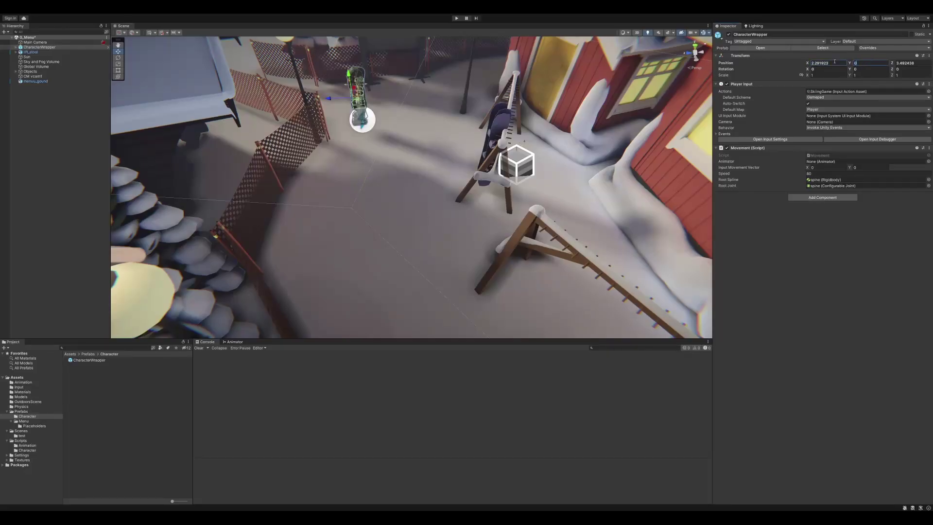
{"action": "key", "text": "Tab"}
{"action": "type", "text": "0"}
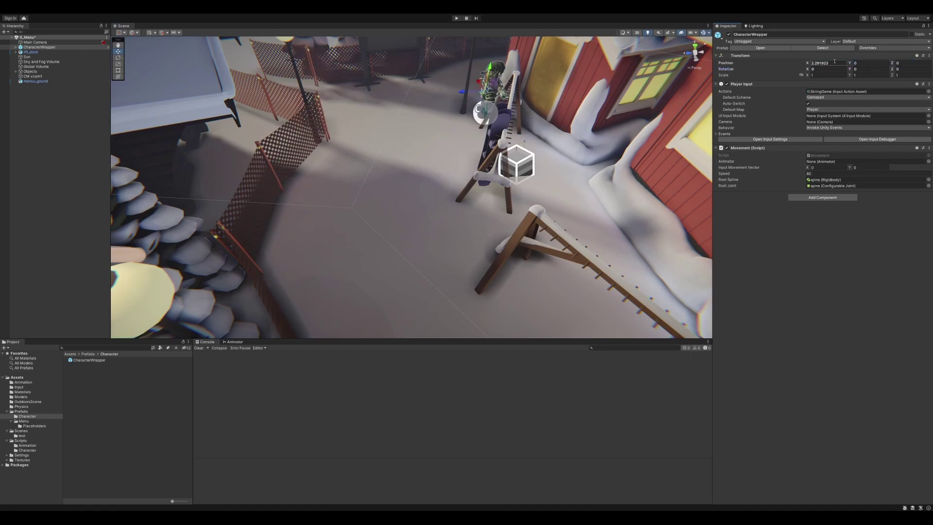
Set the CharacterWrapper's Position X to 0 and move it along the Z axis onto the open snow between the fence and the rack
{"action": "type", "text": "0"}
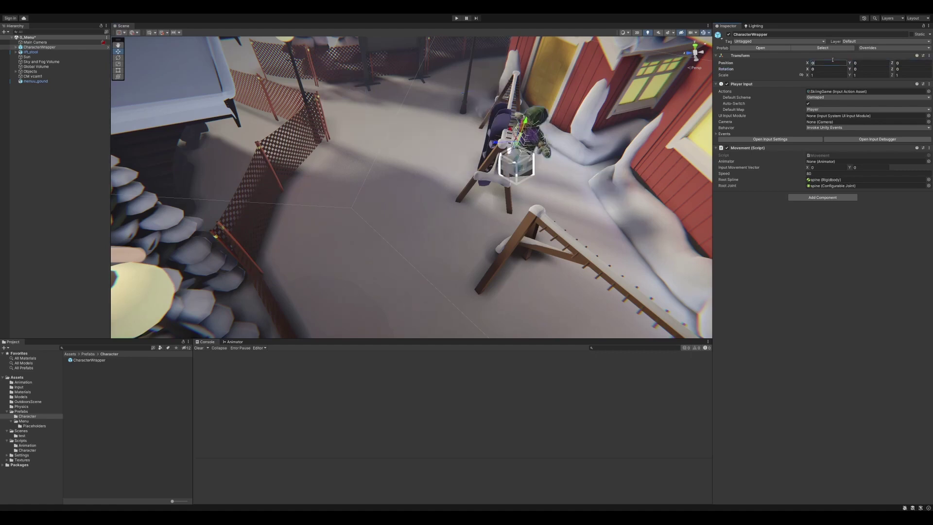
{"action": "left_click_drag", "start_coordinate": [497, 145], "coordinate": [373, 157]}
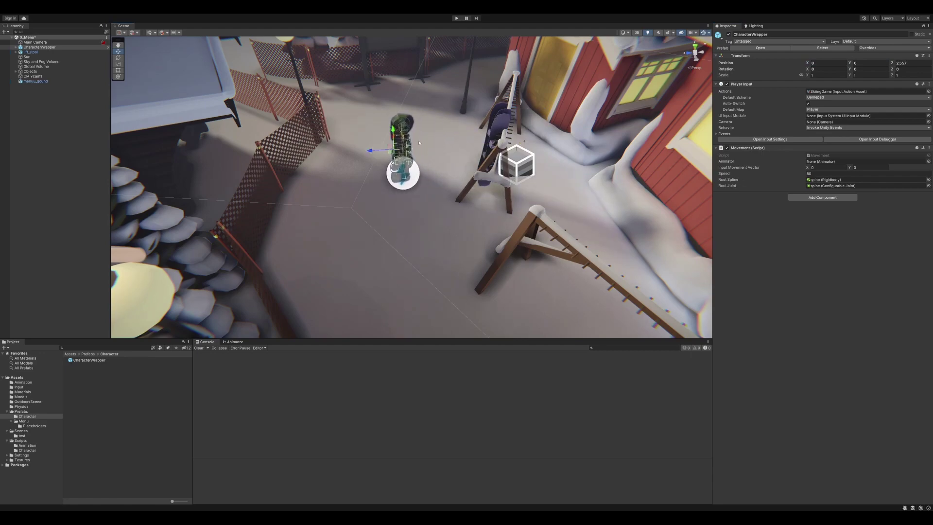
Add a Mesh Collider component to the snowy ground plane in the menu scene
{"action": "left_click", "coordinate": [337, 172]}
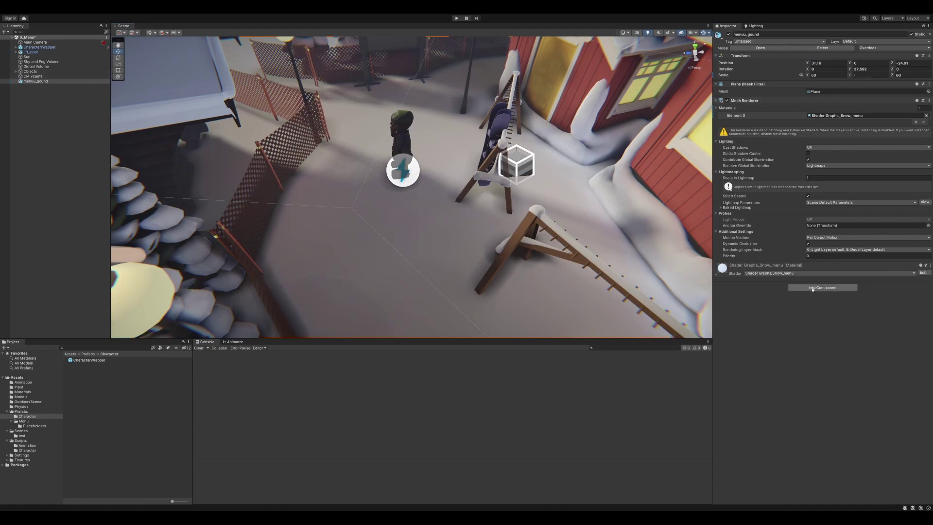
{"action": "key", "text": "Return"}
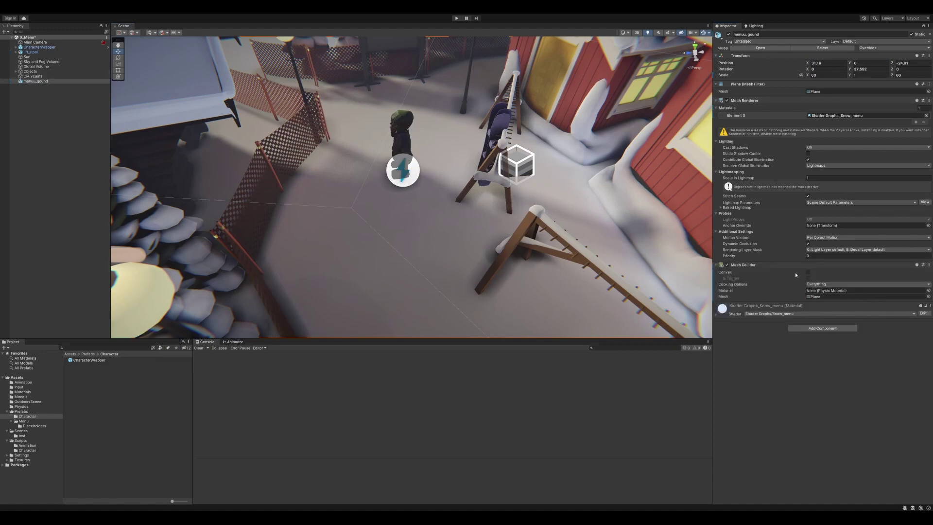
Run the menu scene to examine the ragdoll characters on the snowy ground, and stop the simulation
{"action": "right_click_drag", "start_coordinate": [390, 220], "coordinate": [299, 218]}
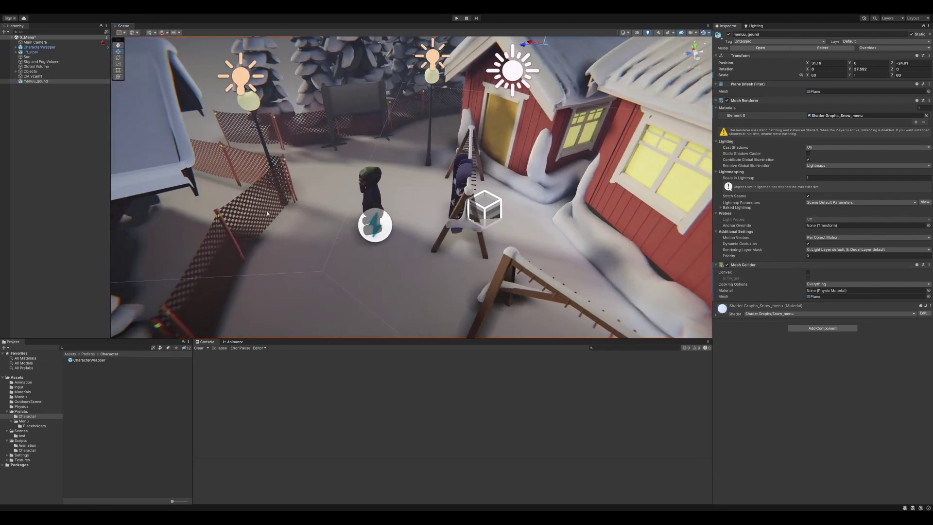
{"action": "left_click", "coordinate": [457, 19]}
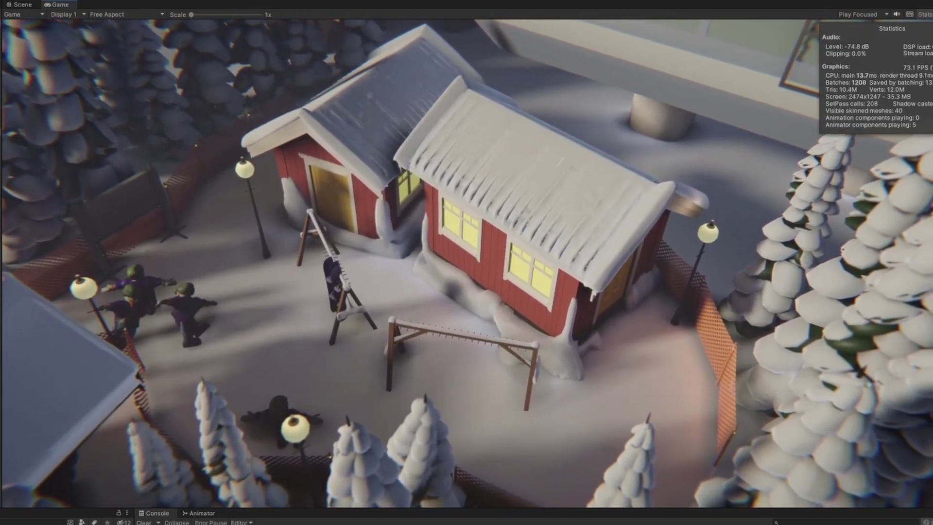
{"action": "left_click", "coordinate": [561, 1]}
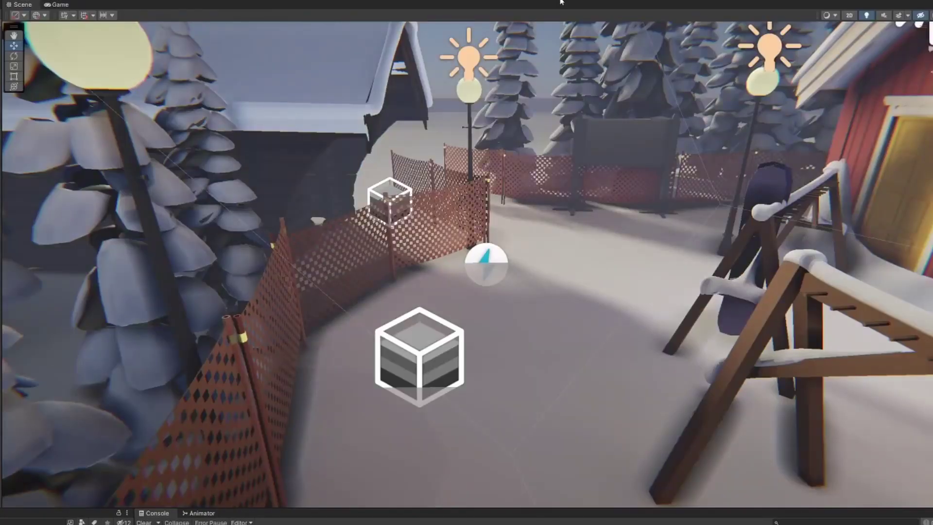